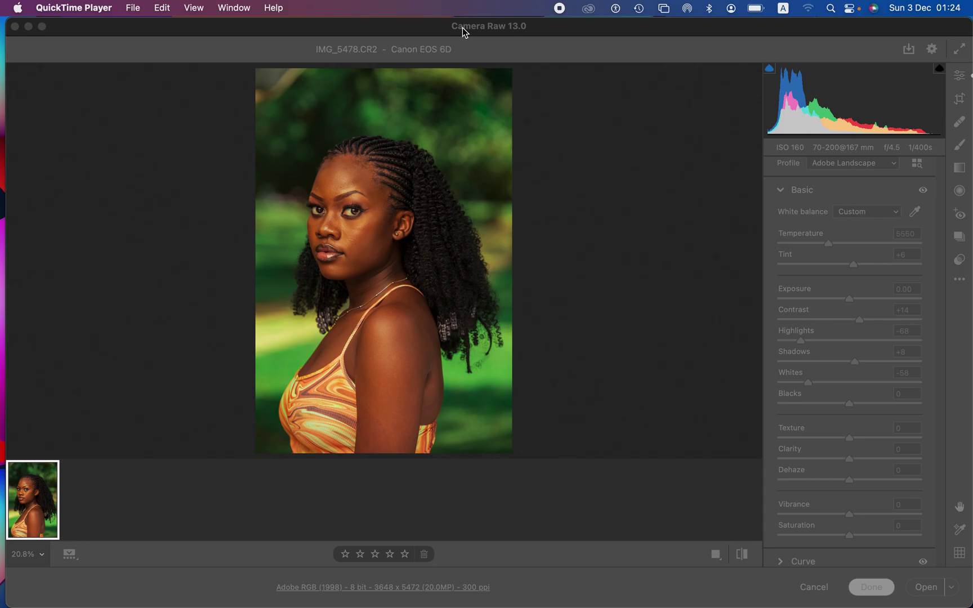
Collapse the Basic panel and toggle before/after to compare the edit with the original.
click(463, 32)
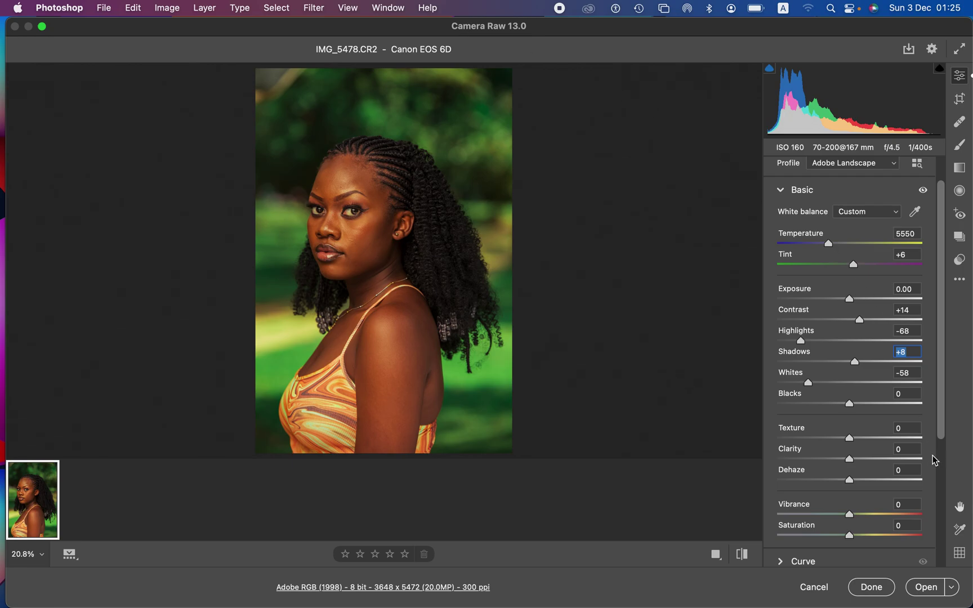
click(781, 190)
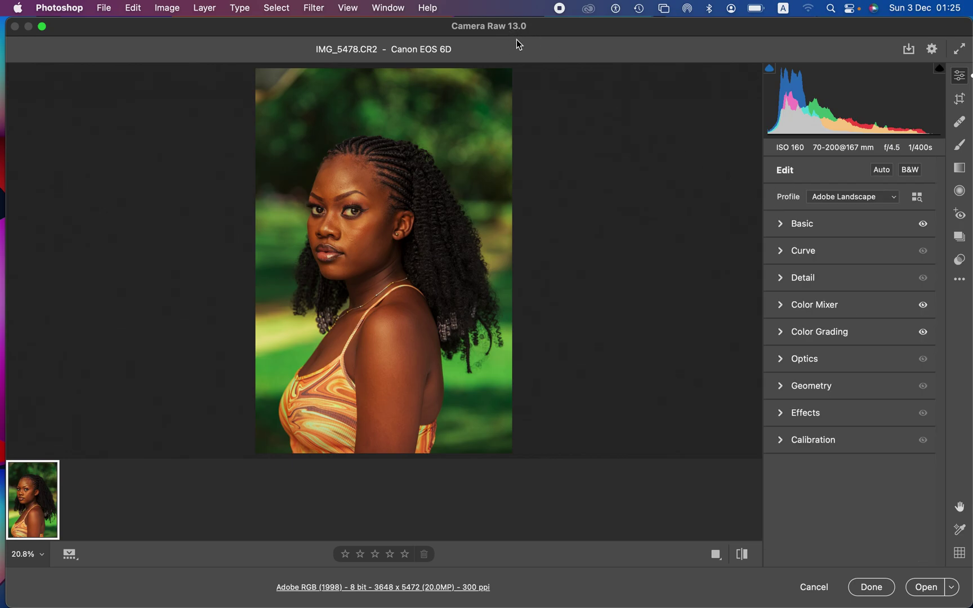
click(741, 556)
click(741, 557)
click(742, 557)
click(741, 557)
Reset IMG_5478.CR2's Camera Raw settings to default from the ••• menu.
click(960, 280)
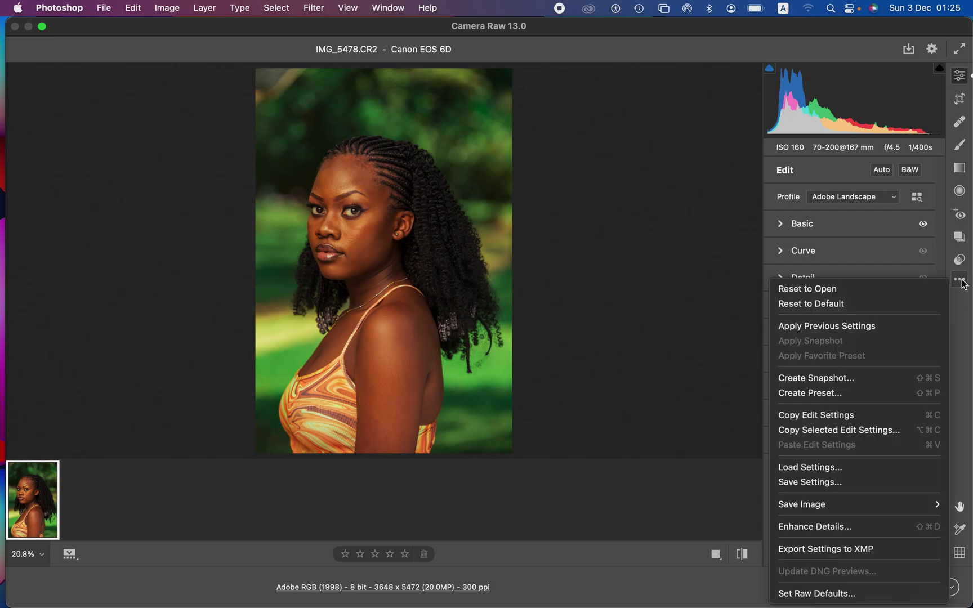
click(889, 304)
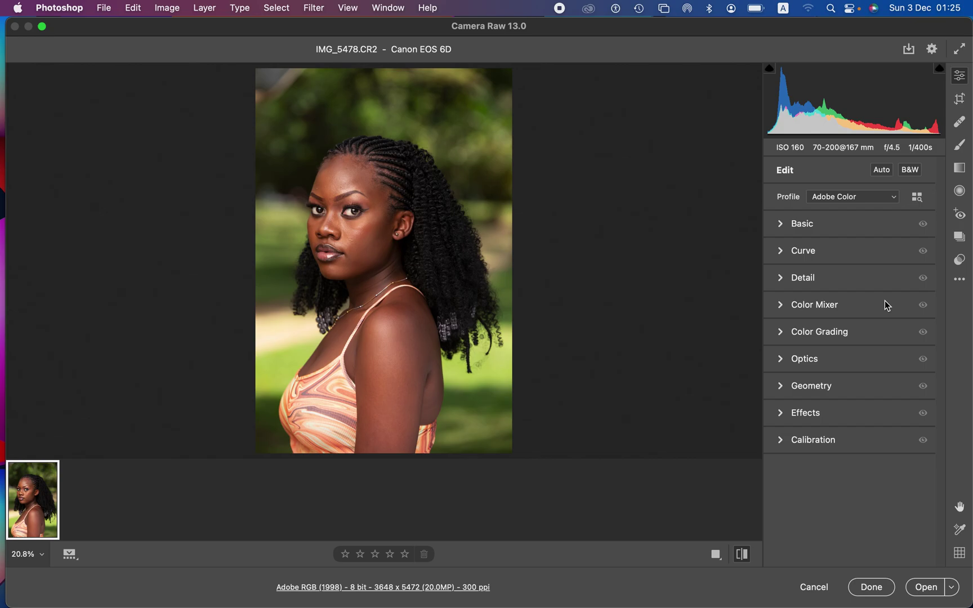
Expand Basic, set Highlights to -90 and Whites to -67, and compare before/after.
click(781, 224)
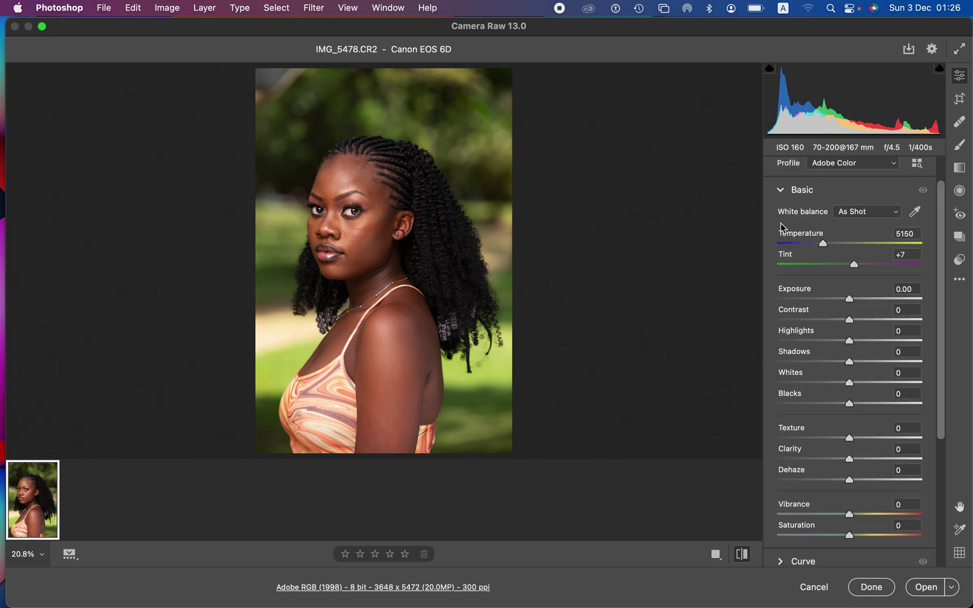
scroll(837, 257, up, 2)
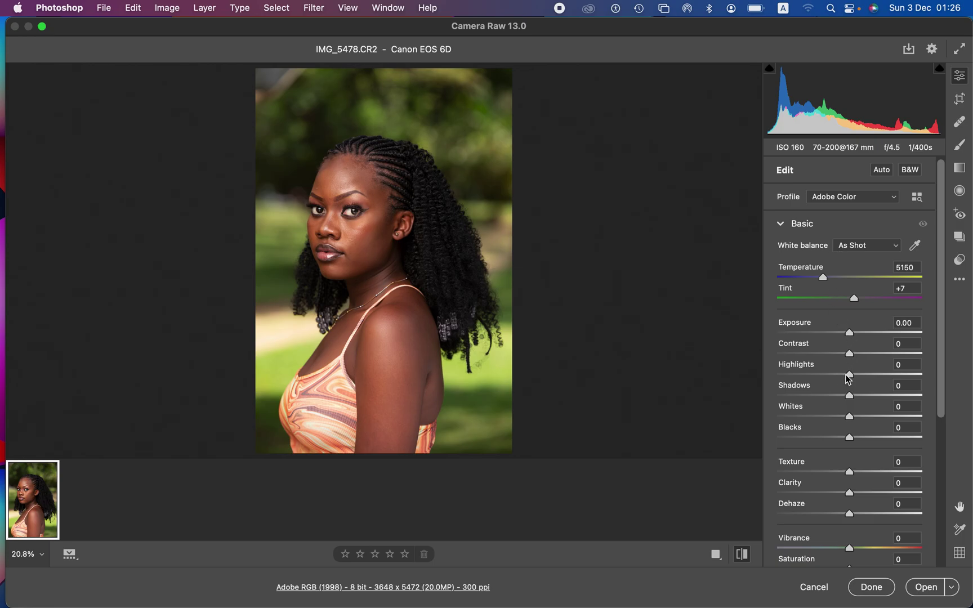
drag(848, 374, 787, 380)
drag(849, 417, 801, 422)
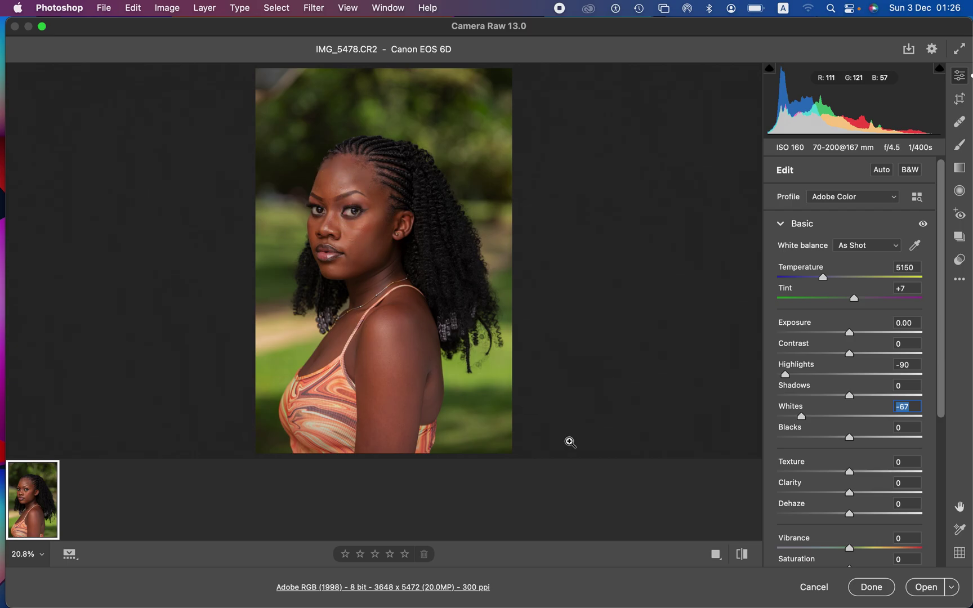
click(742, 556)
click(742, 556)
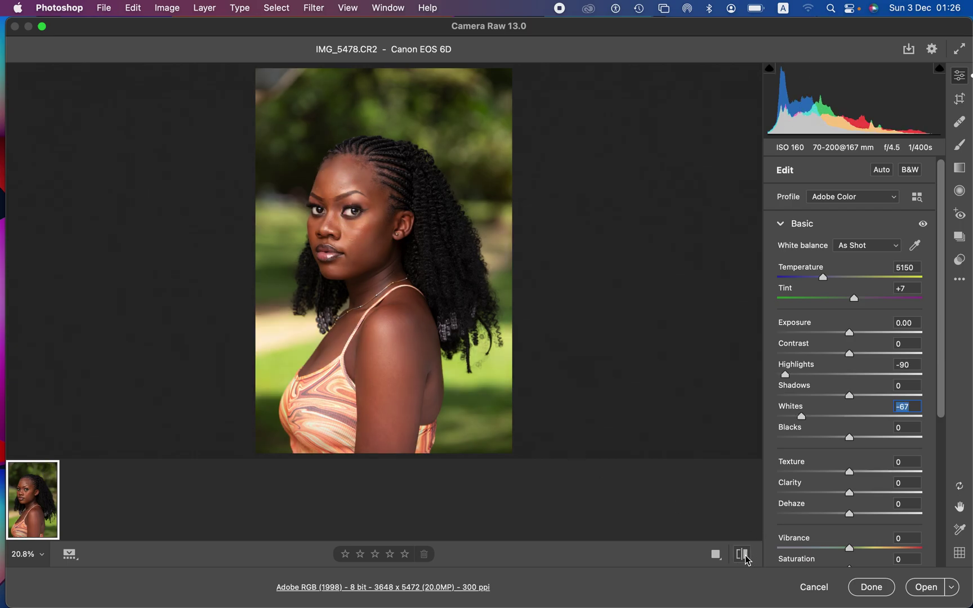
click(746, 558)
click(745, 557)
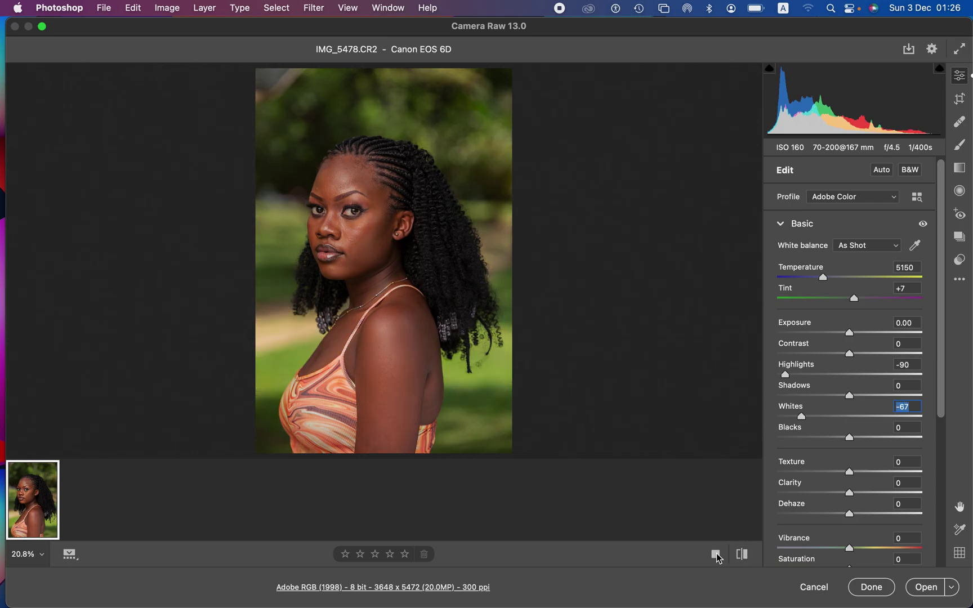
Set Contrast to +8, Blacks to -8 and Shadows to +8.
click(850, 354)
drag(851, 354, 856, 351)
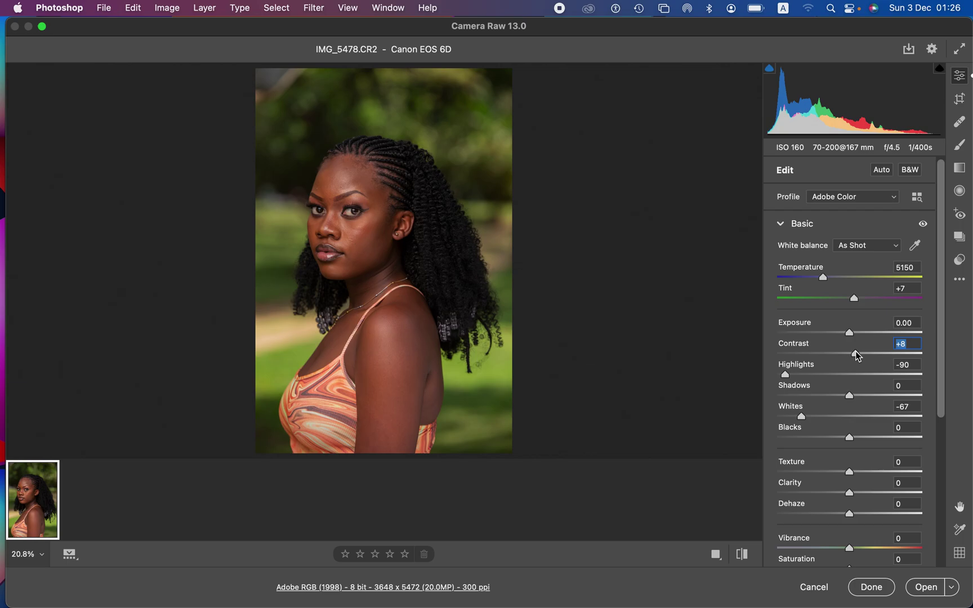
drag(851, 441, 844, 437)
drag(849, 392, 943, 401)
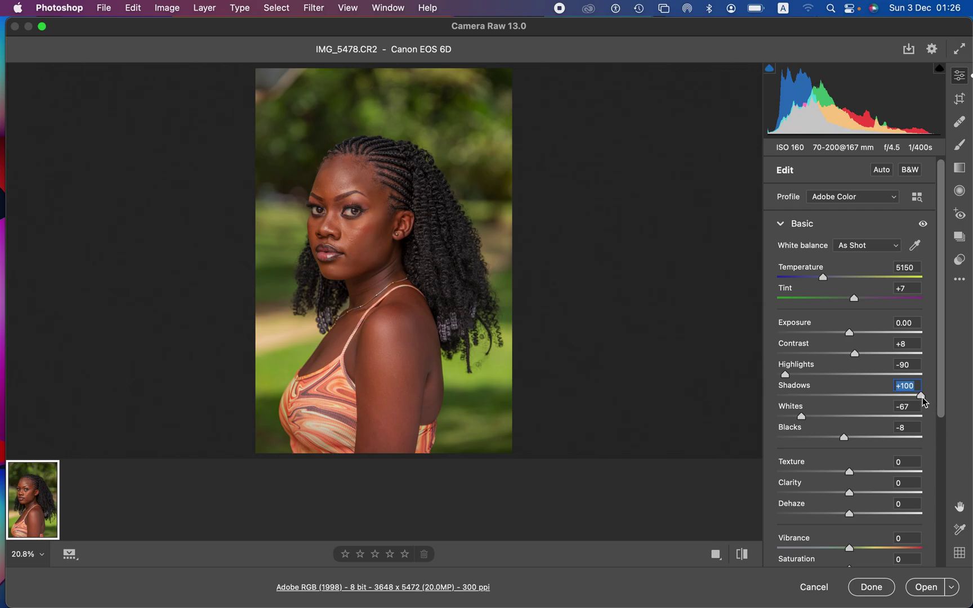
drag(921, 396, 859, 401)
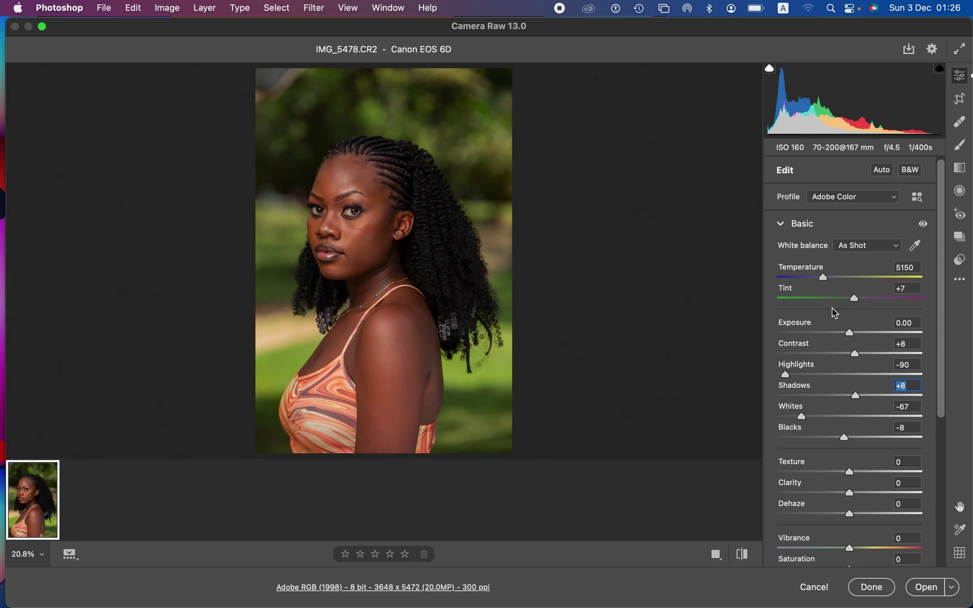
Set white balance Temperature to 5400 and Tint to +3.
drag(822, 279, 828, 281)
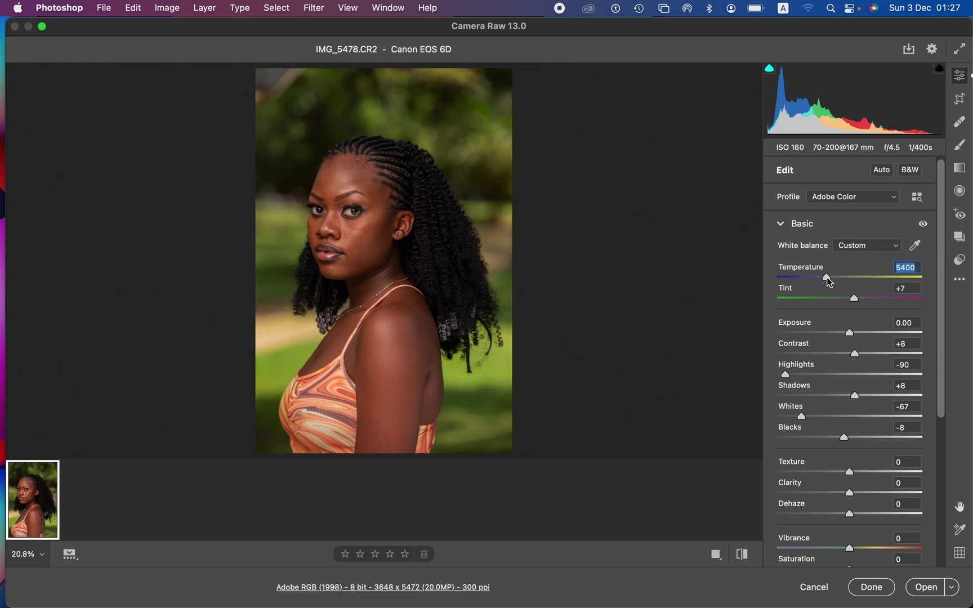
click(855, 302)
drag(855, 303, 854, 305)
click(855, 204)
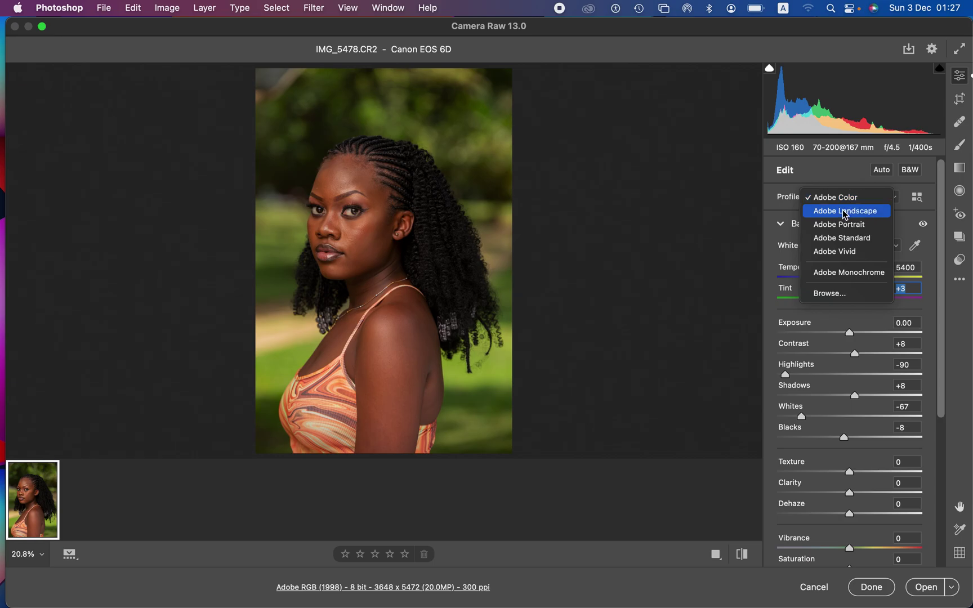
Apply the Adobe Landscape profile and compare it with the original.
click(834, 169)
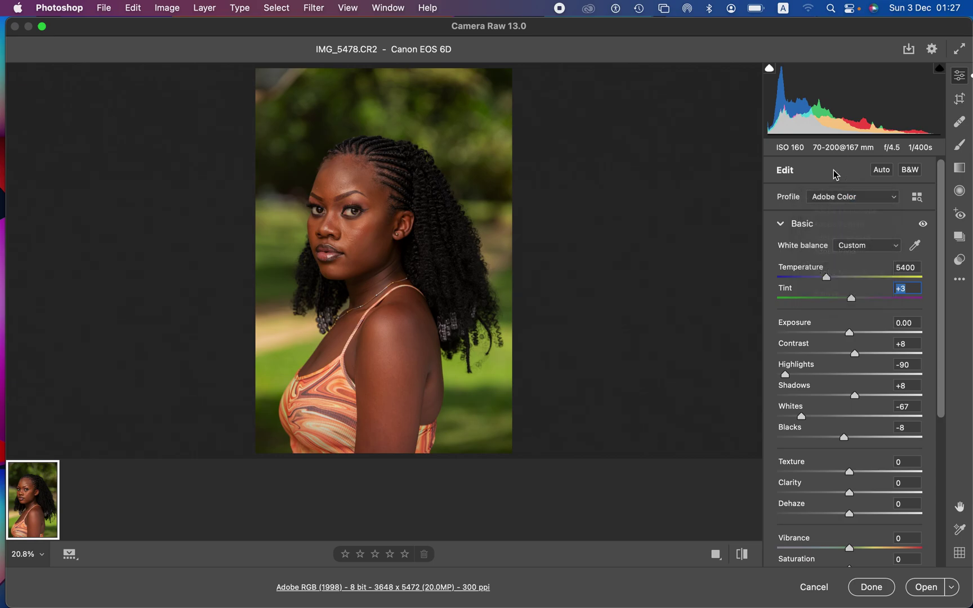
click(836, 200)
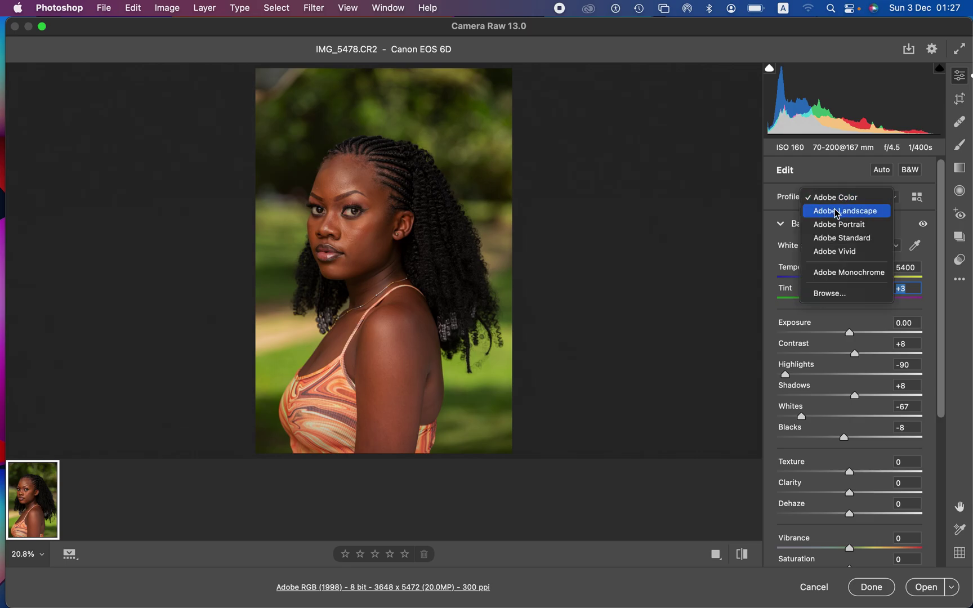
click(838, 212)
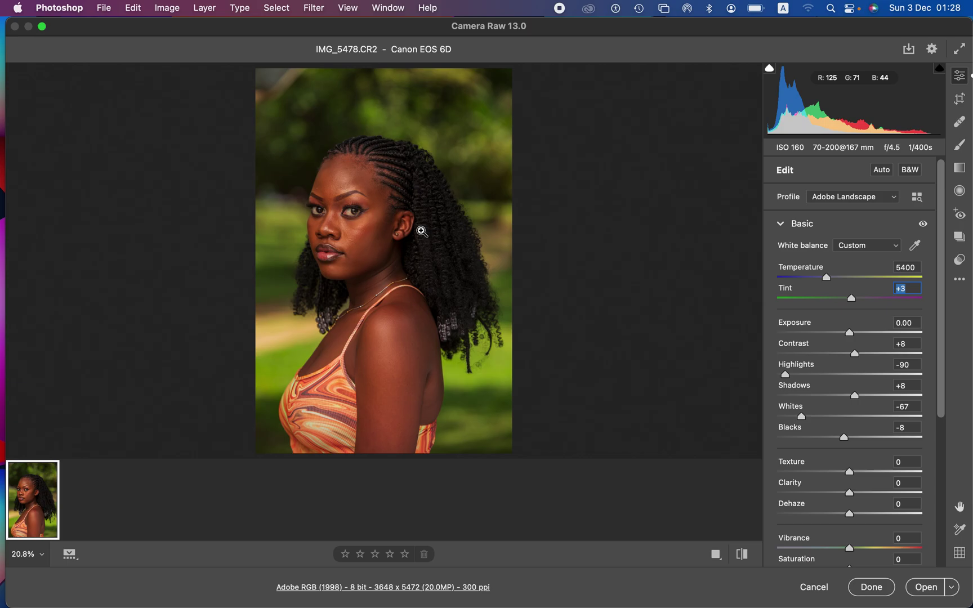
click(742, 554)
click(742, 554)
Lower Vibrance to -6 and Saturation to -2, checking the result before/after.
drag(942, 337, 939, 395)
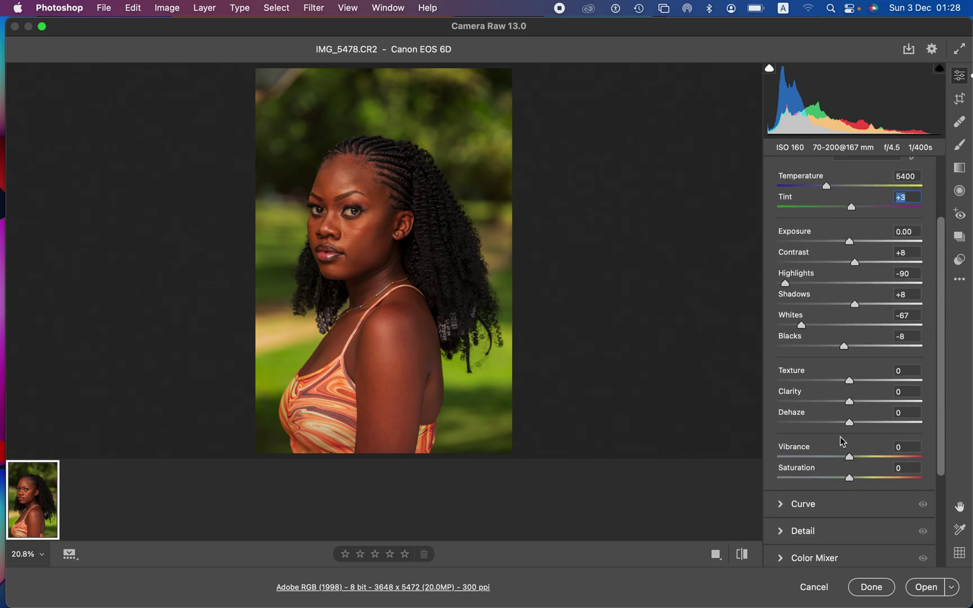
click(849, 459)
drag(849, 460, 850, 485)
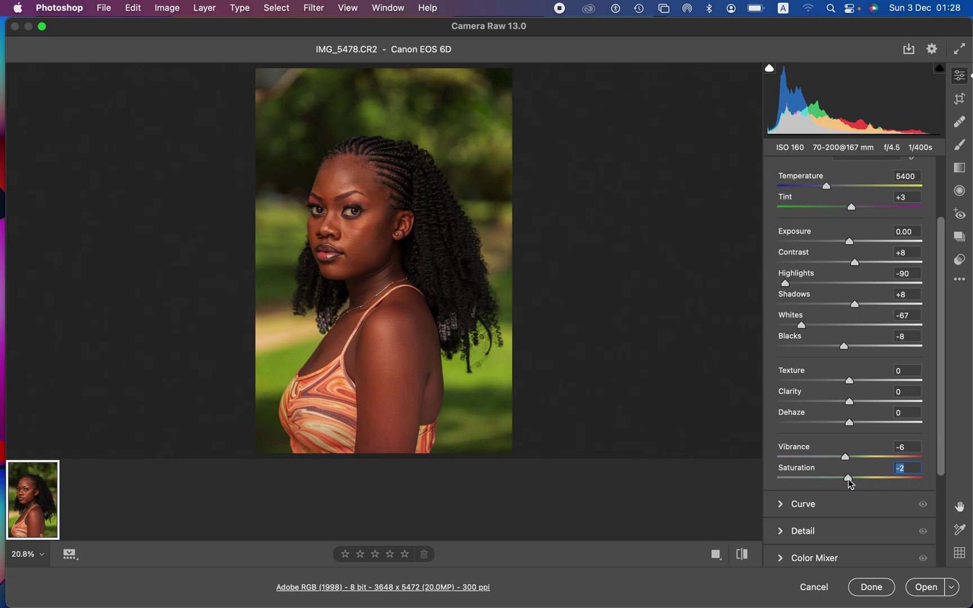
click(744, 555)
click(744, 555)
drag(940, 424, 952, 503)
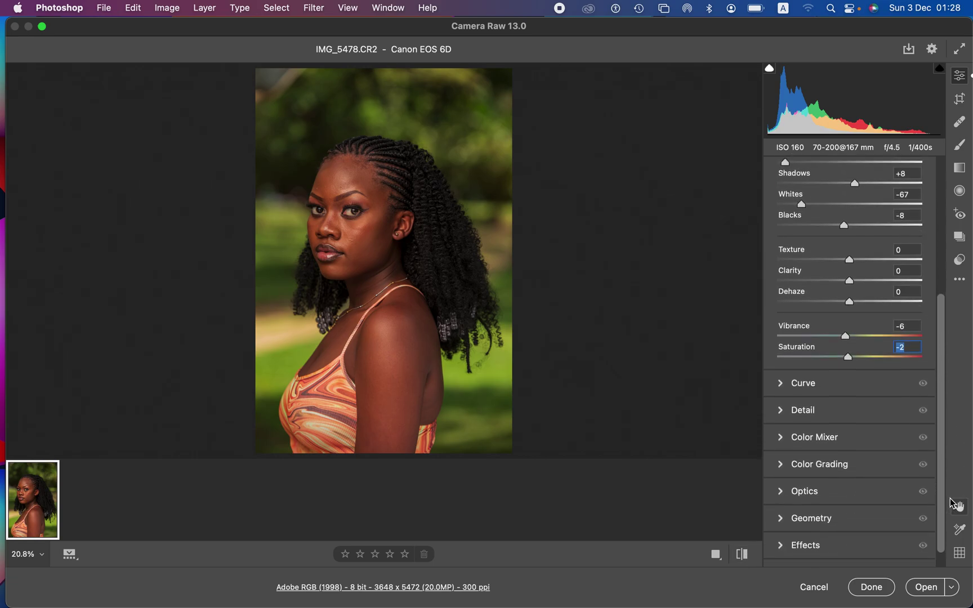
Expand the Color Mixer and cycle through its Hue, Saturation and Luminance tabs.
click(783, 438)
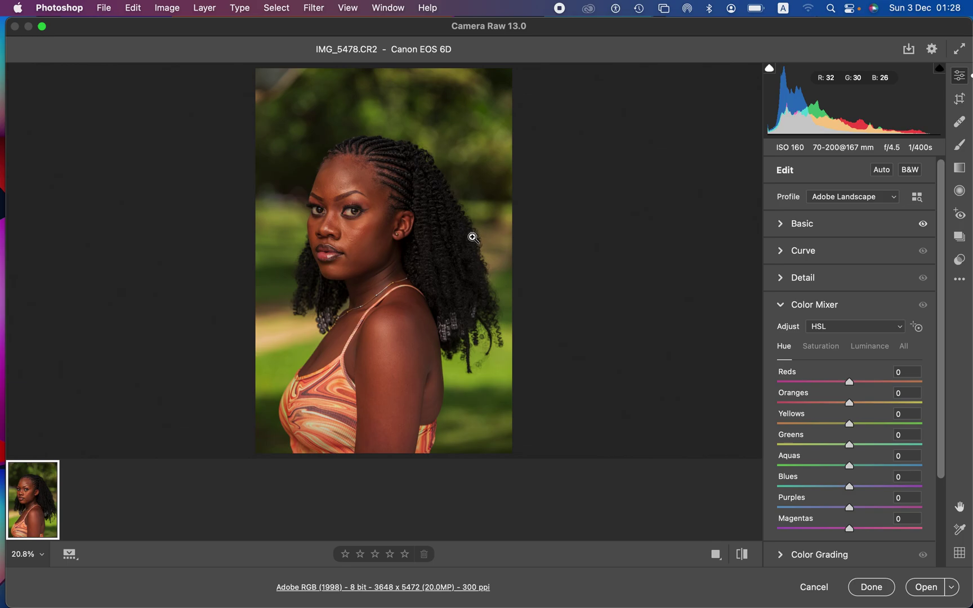
click(819, 350)
click(862, 351)
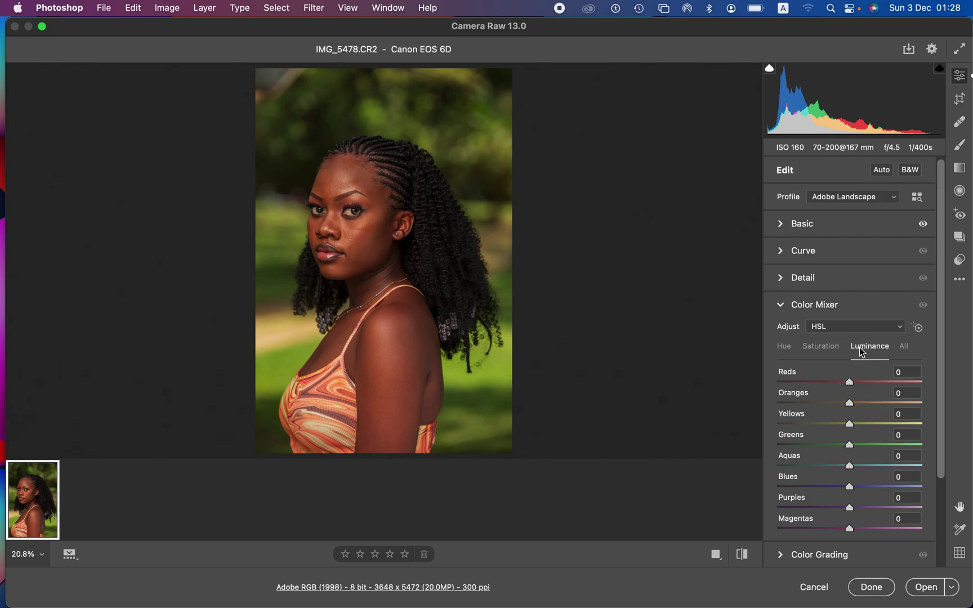
click(791, 349)
click(818, 350)
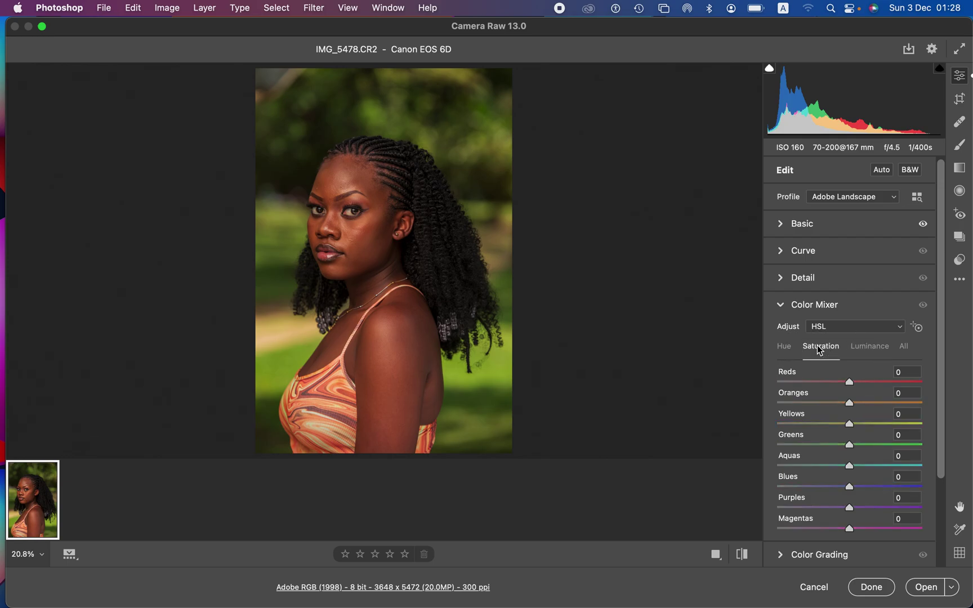
click(871, 348)
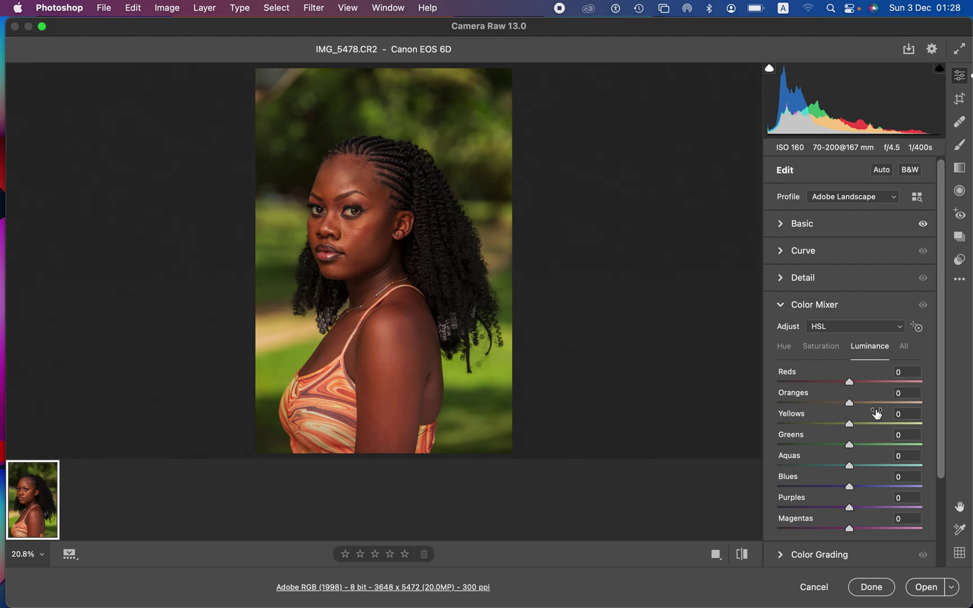
Test Greens luminance extremes, settling at -2, then try Greens saturation and reset it.
drag(850, 449, 920, 495)
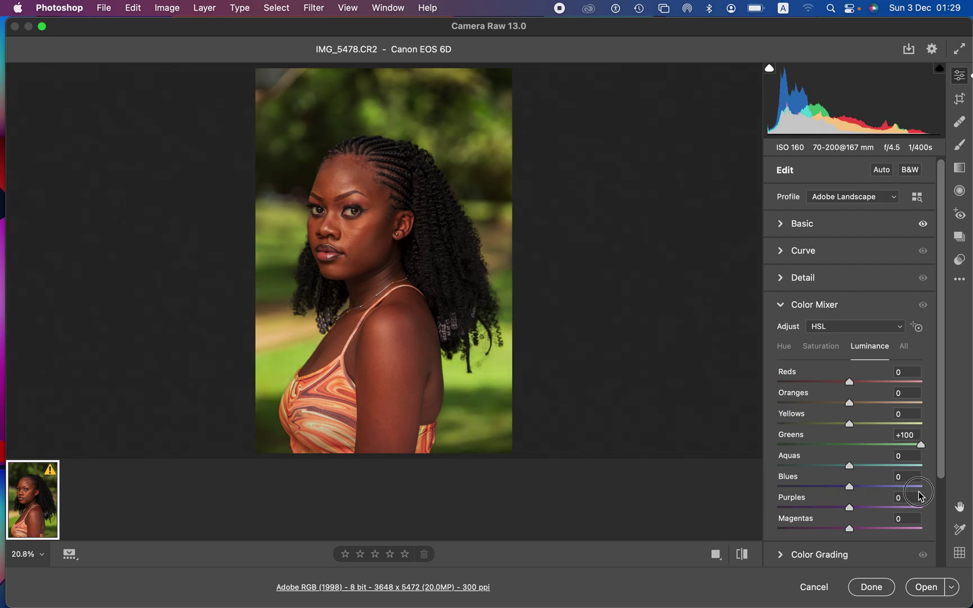
drag(921, 496, 752, 488)
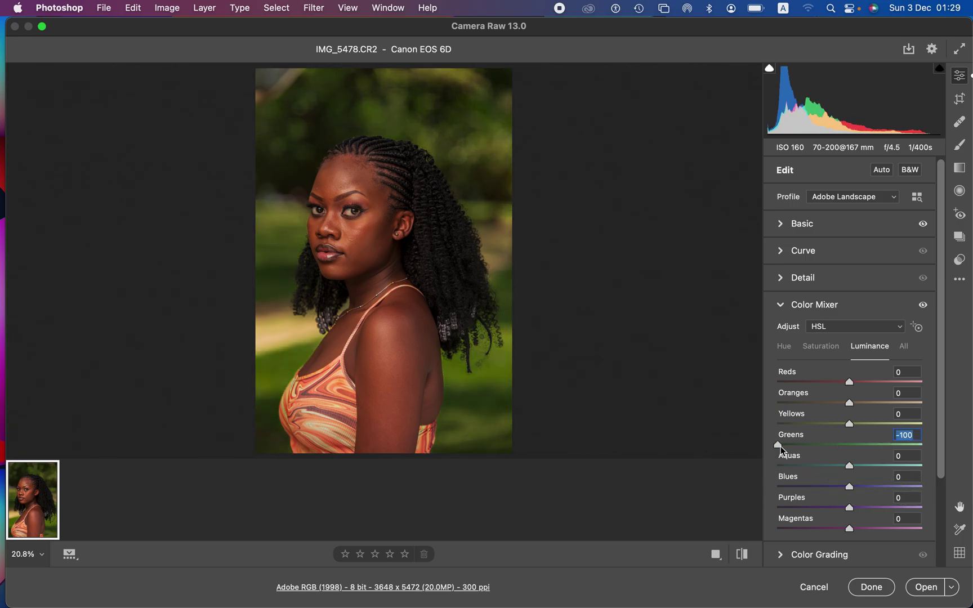
drag(781, 446, 852, 454)
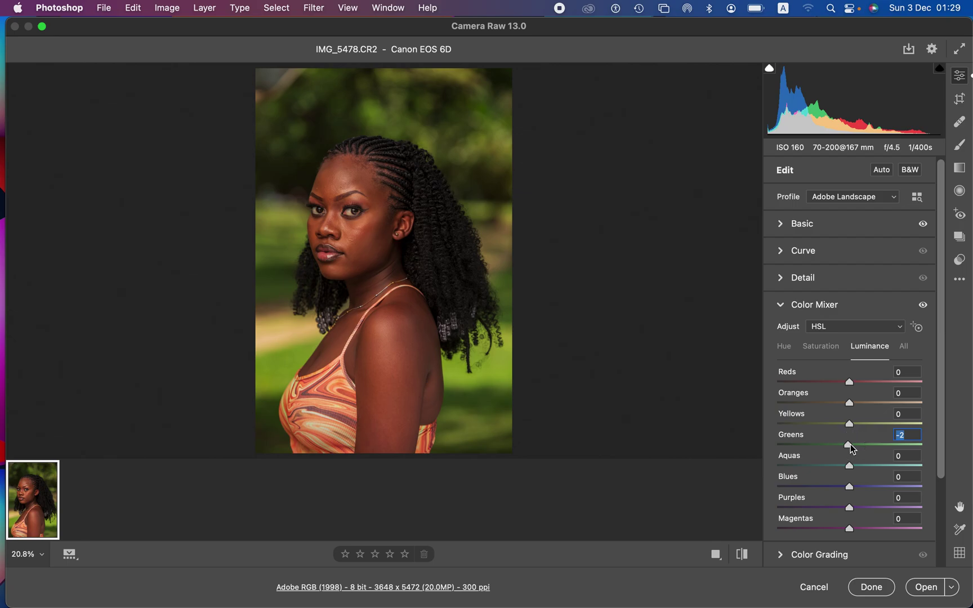
click(833, 348)
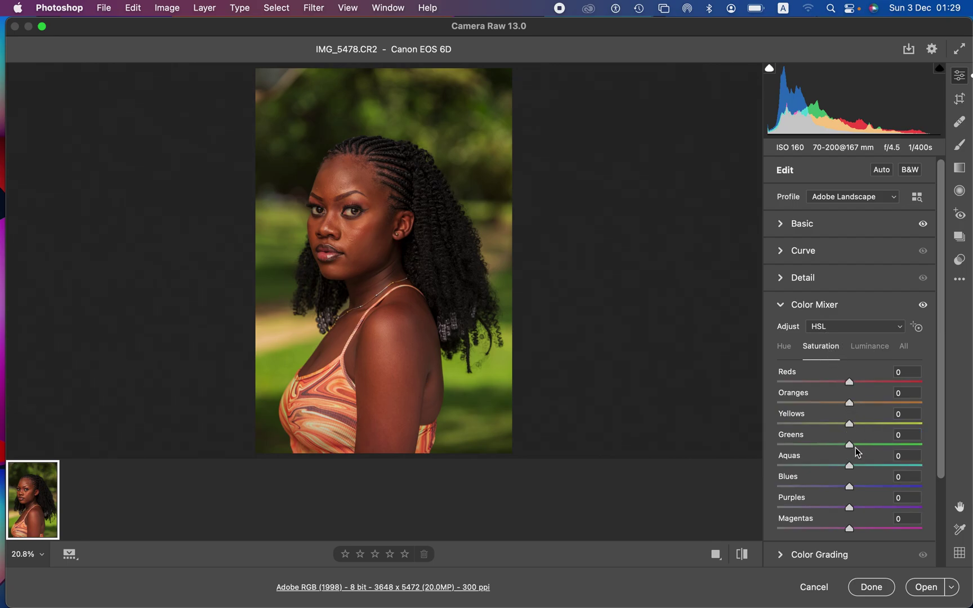
drag(854, 448, 712, 457)
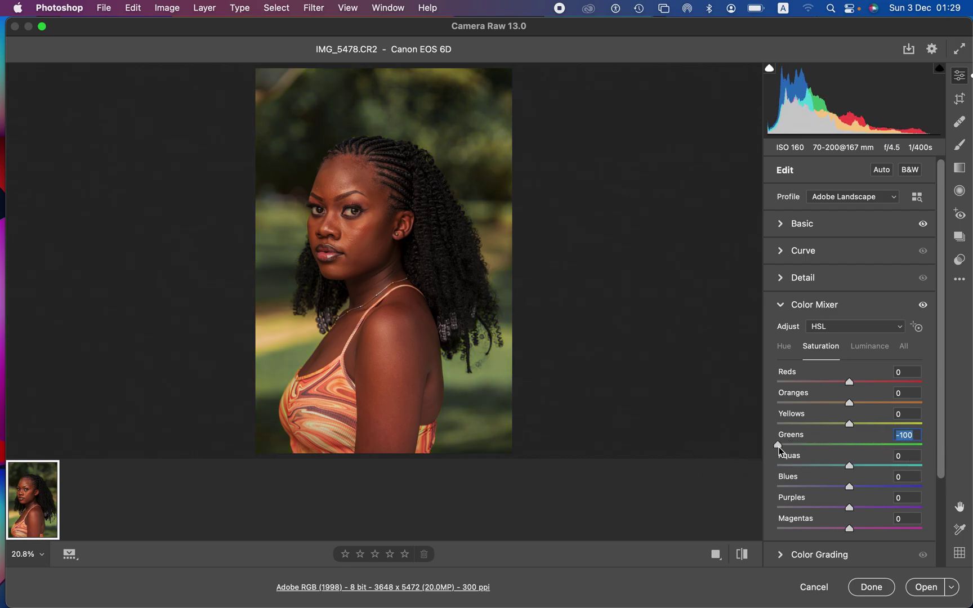
double_click(779, 446)
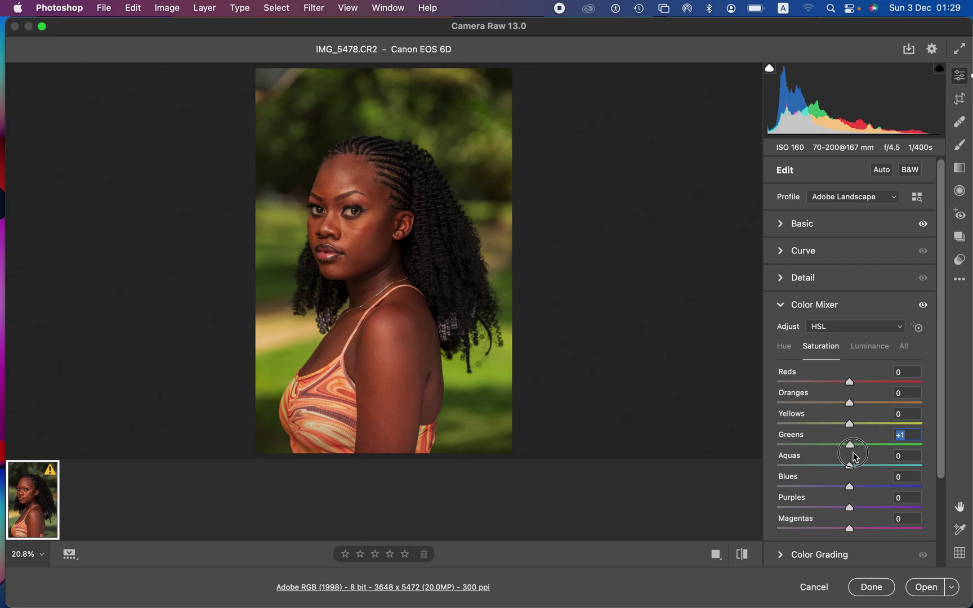
In the Hue tab, settle Greens hue at +73 after testing its range, and set Yellows to +72.
click(784, 347)
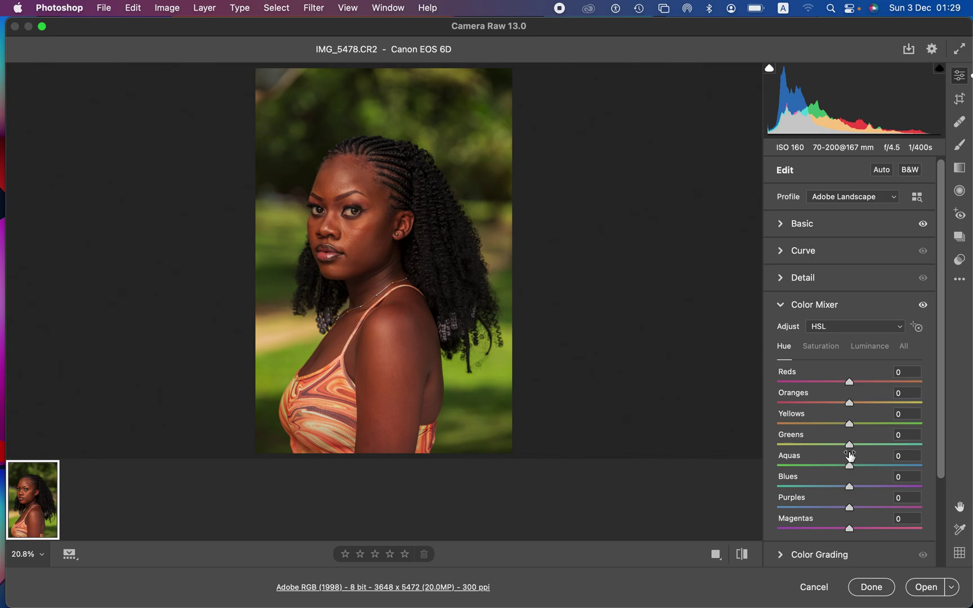
drag(850, 445, 924, 452)
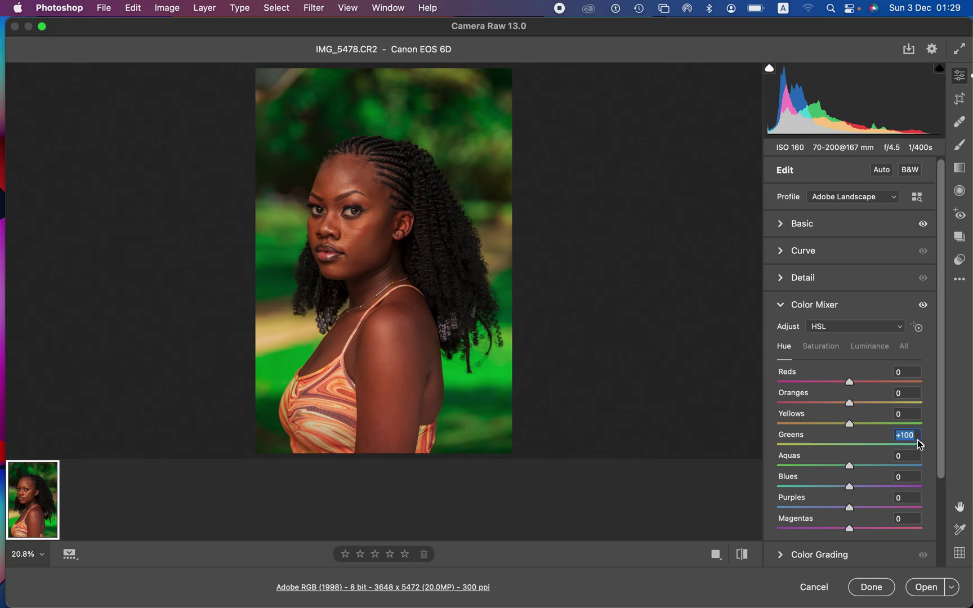
drag(922, 447, 762, 450)
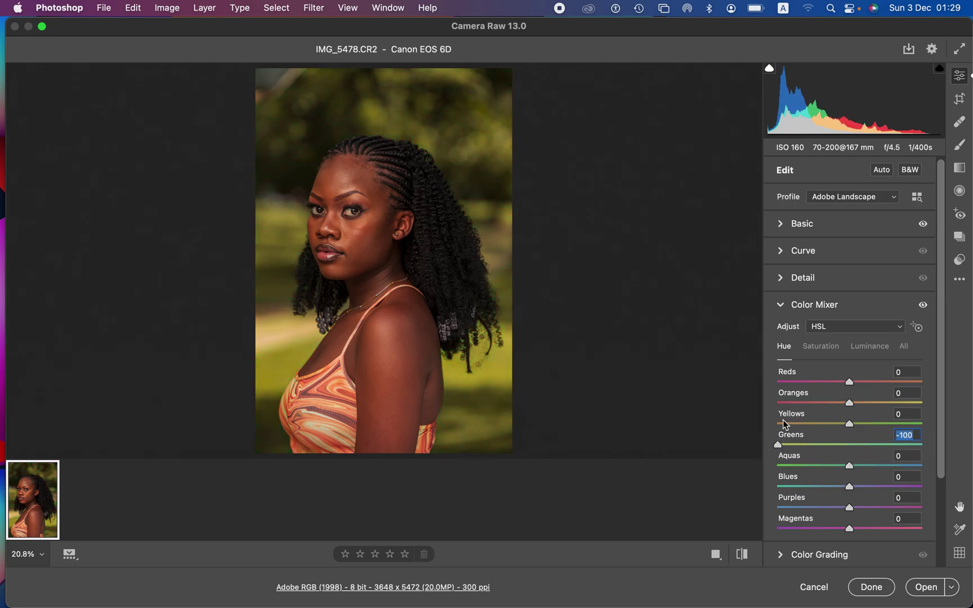
drag(783, 443, 851, 450)
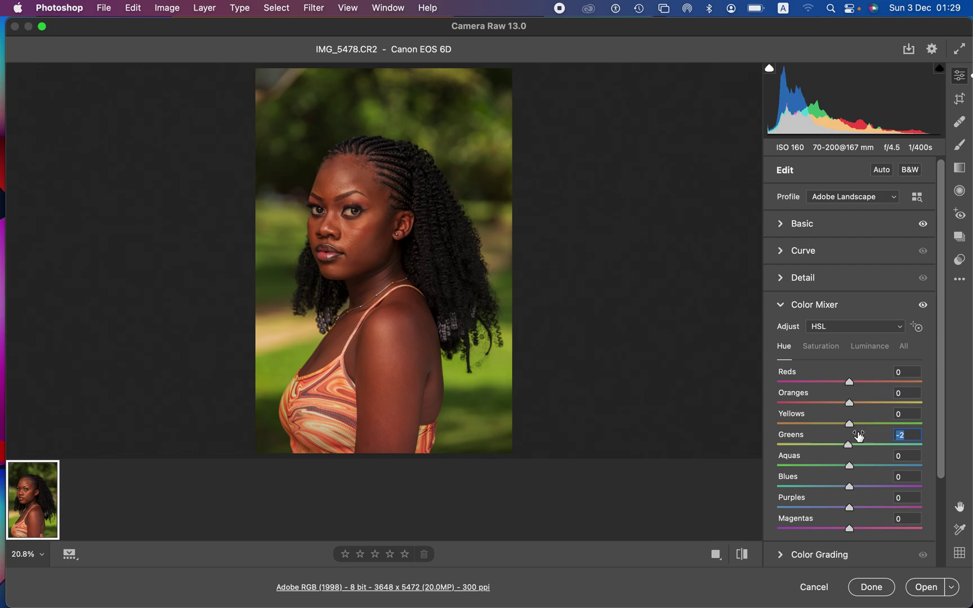
drag(849, 446, 903, 449)
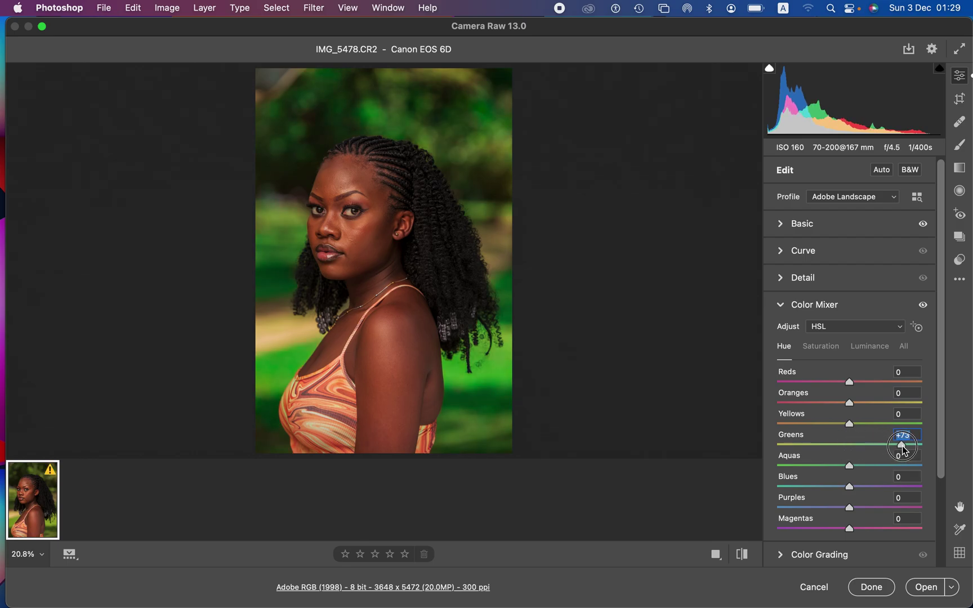
drag(849, 423, 902, 430)
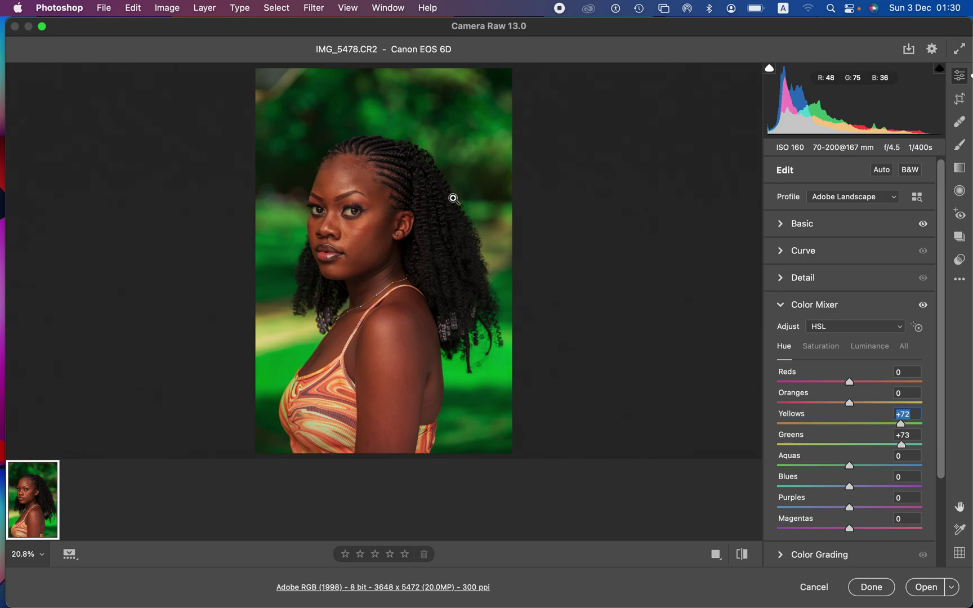
Desaturate Greens to -52, then set Reds hue to +18 and Oranges hue to +6.
click(820, 345)
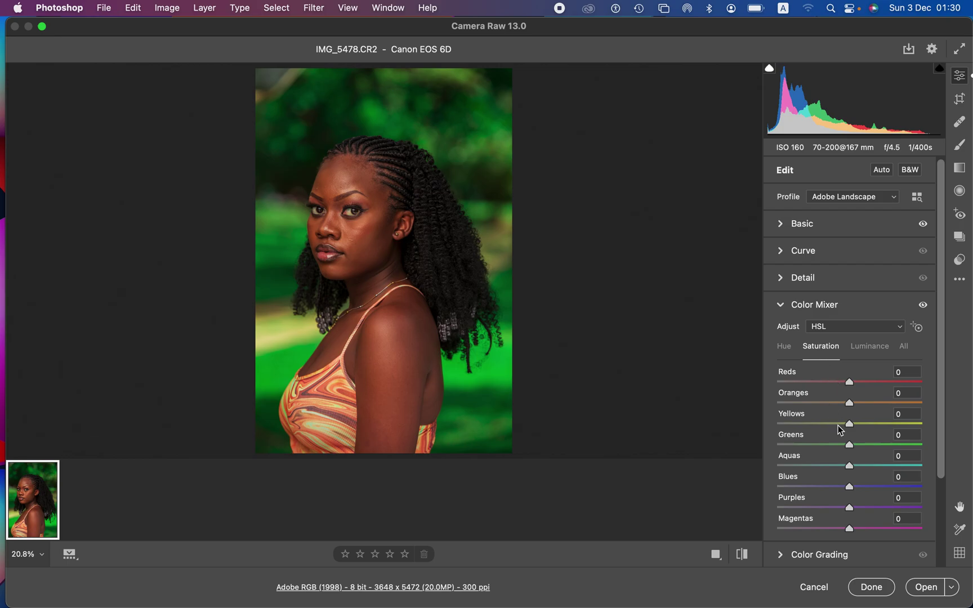
drag(848, 445, 815, 449)
click(785, 347)
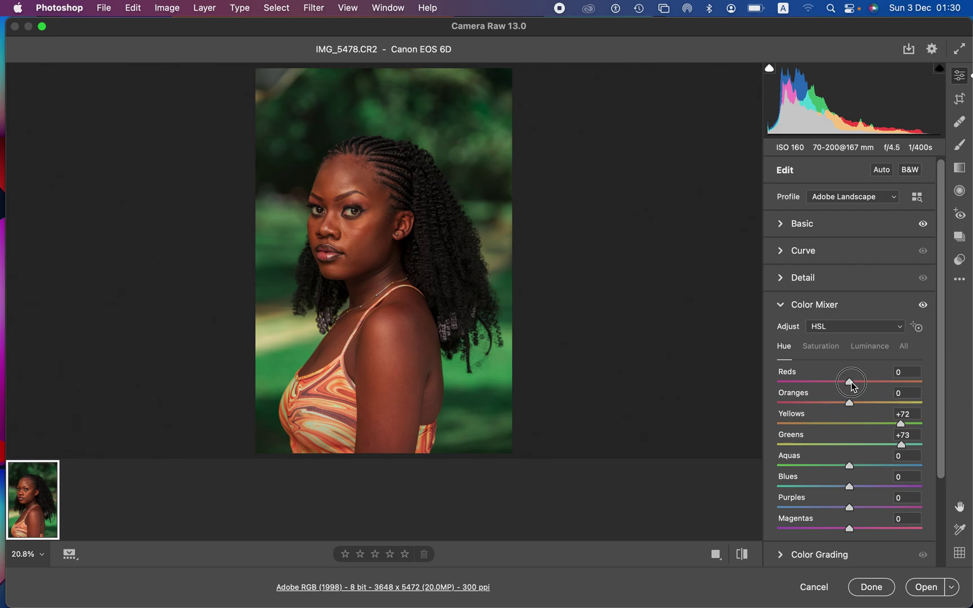
drag(853, 386, 864, 380)
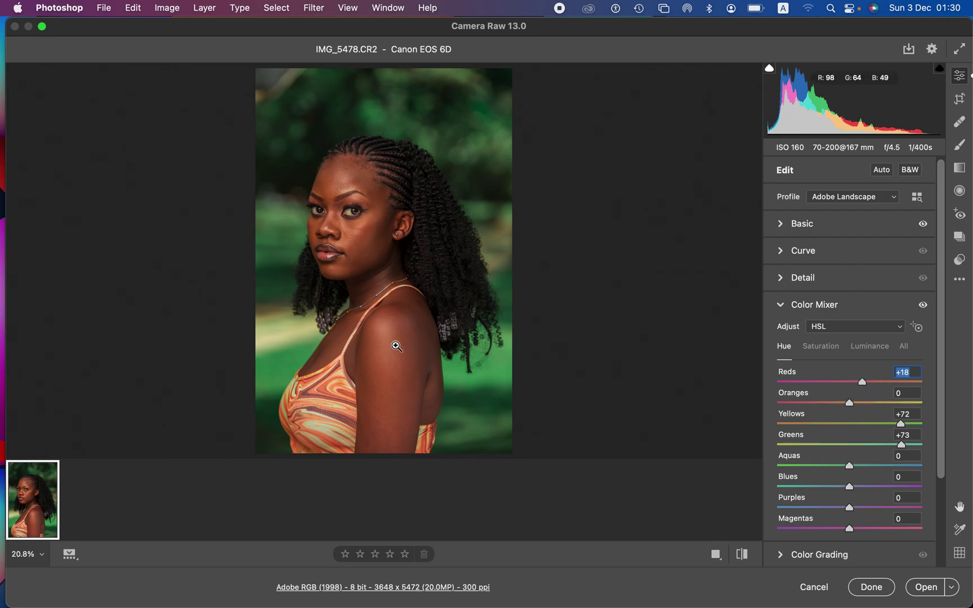
click(850, 404)
drag(850, 403, 854, 400)
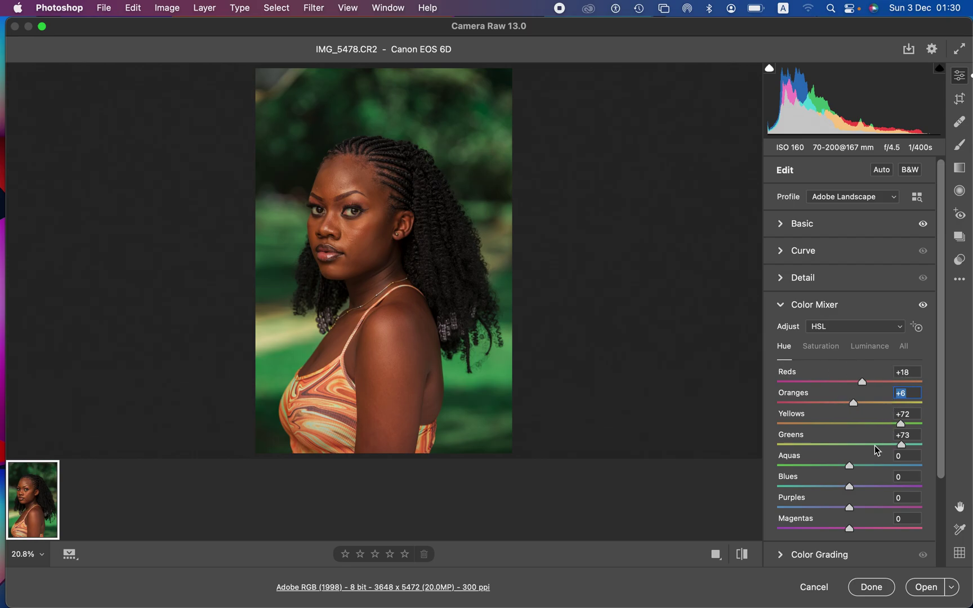
Darken Oranges luminance to -3 and expand the Color Grading panel.
click(869, 345)
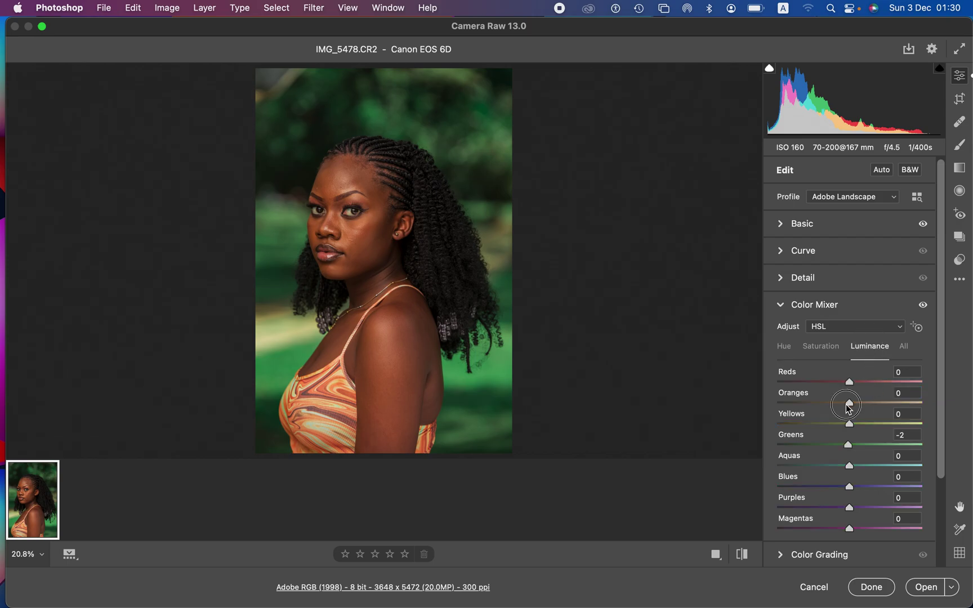
click(847, 405)
drag(845, 404, 845, 406)
scroll(882, 451, down, 3)
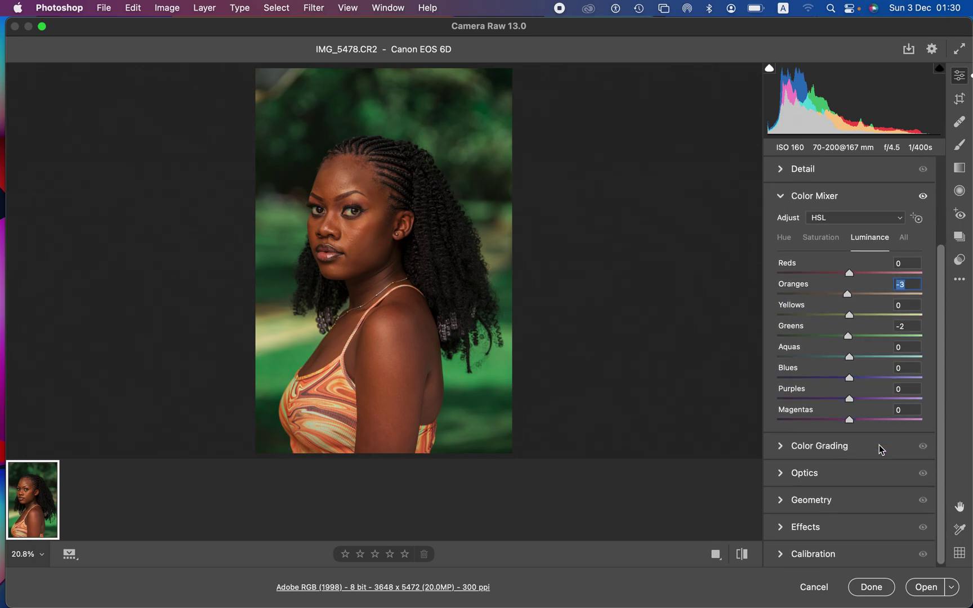
click(782, 447)
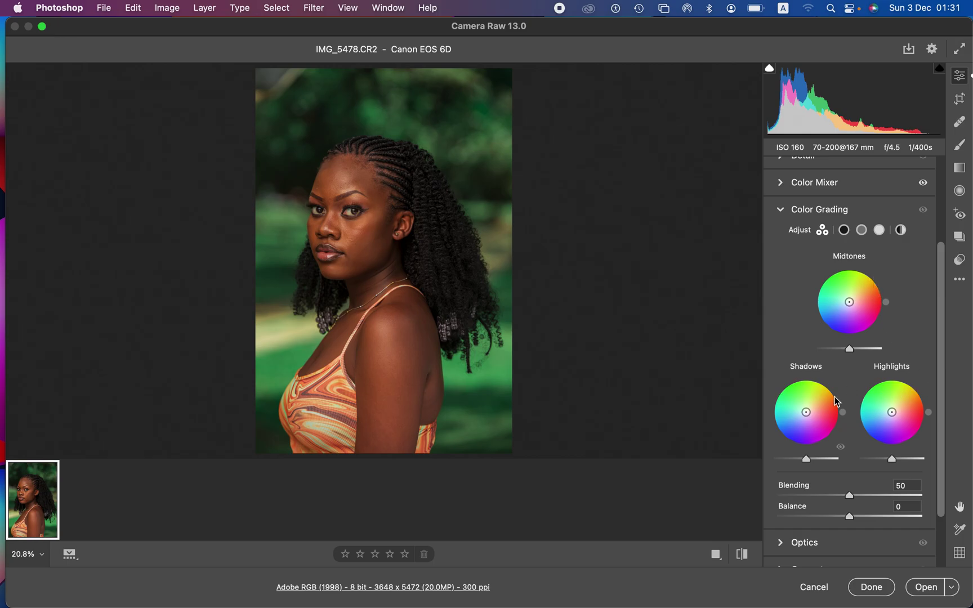
In Color Grading, tint the midtones warm yellow (H 50, S 14) and the highlights gently green (H 94, S 25).
click(849, 303)
mouse_move(850, 303)
mouse_down()
mouse_move(836, 316)
mouse_move(870, 292)
mouse_move(843, 266)
mouse_move(834, 276)
mouse_move(848, 300)
mouse_up()
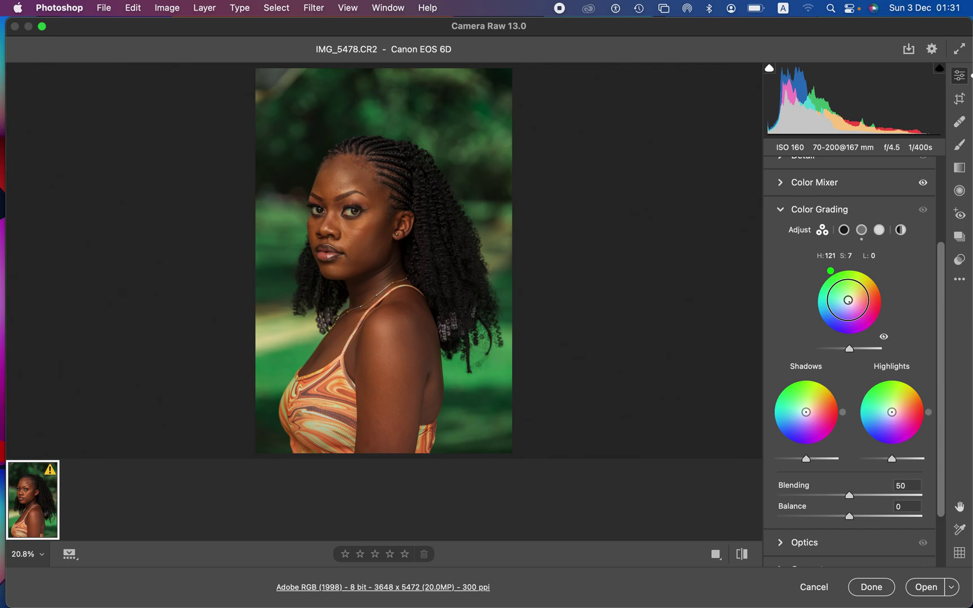
drag(848, 300, 837, 278)
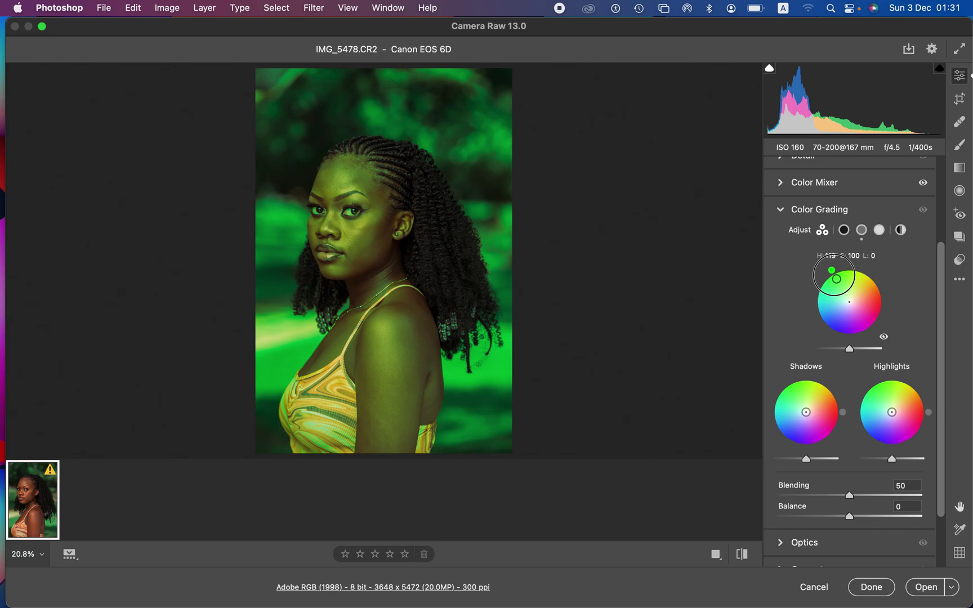
drag(837, 279, 835, 279)
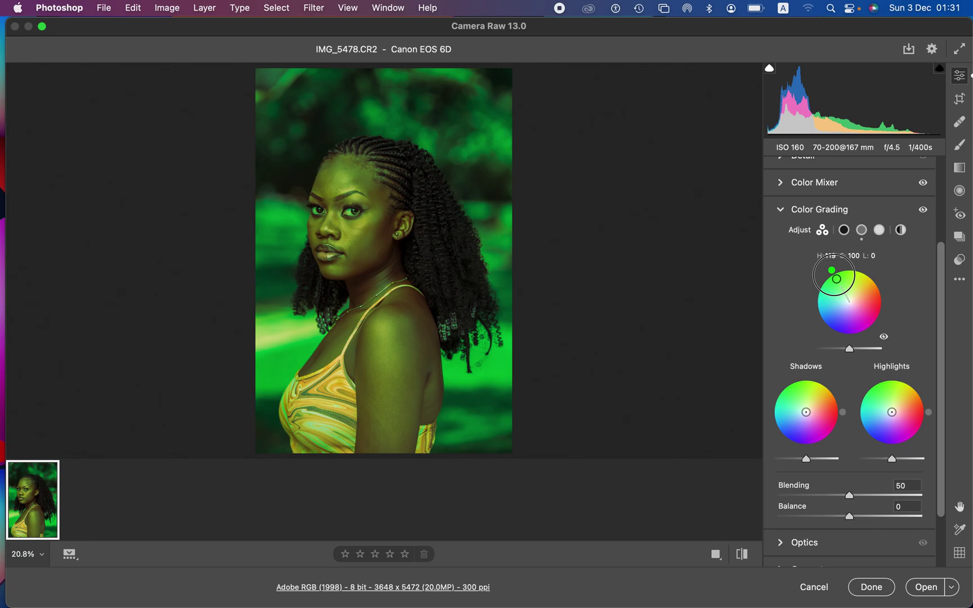
drag(837, 279, 850, 303)
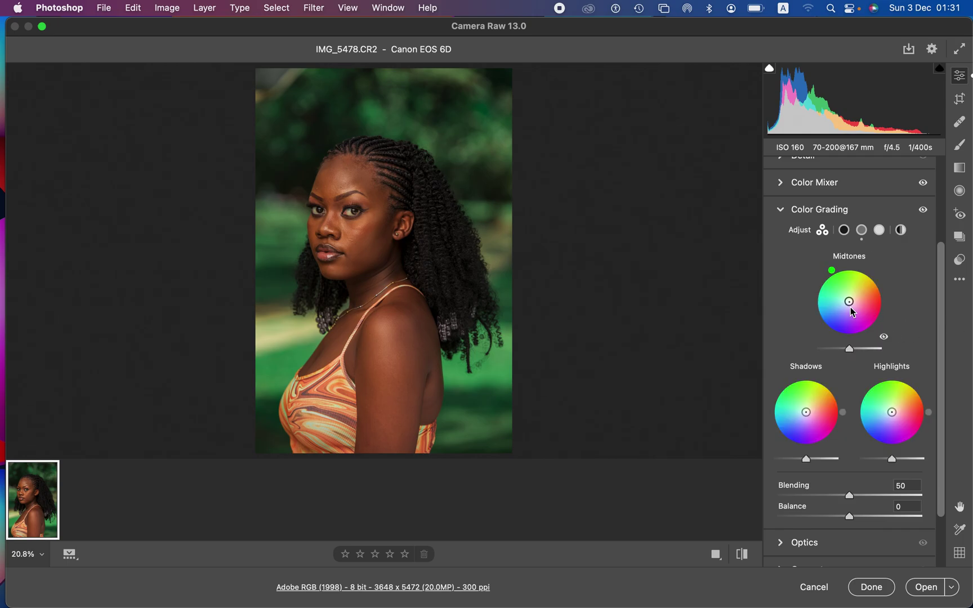
mouse_move(849, 301)
mouse_down()
mouse_move(867, 288)
mouse_move(852, 298)
mouse_up()
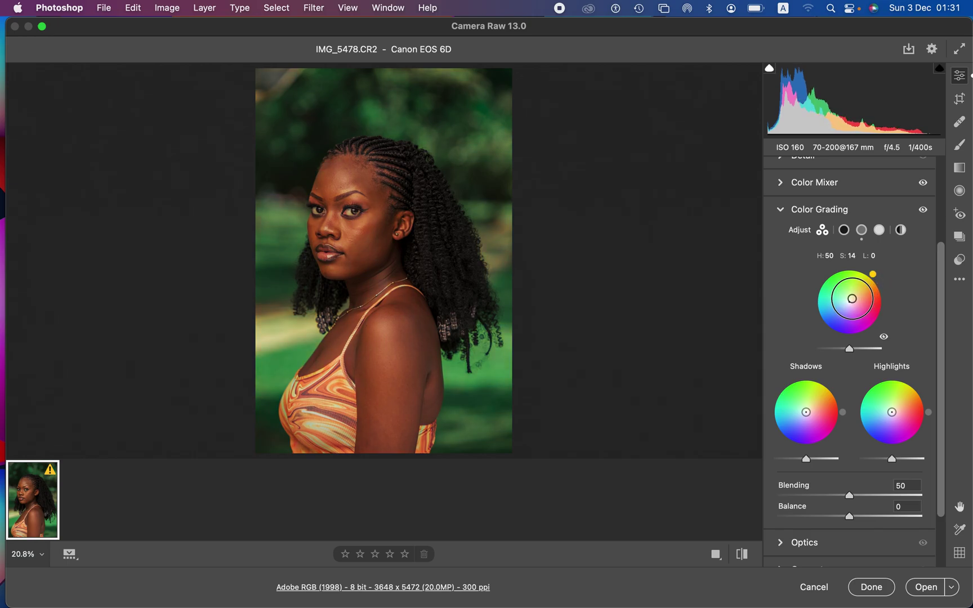
drag(852, 298, 852, 299)
drag(892, 412, 891, 408)
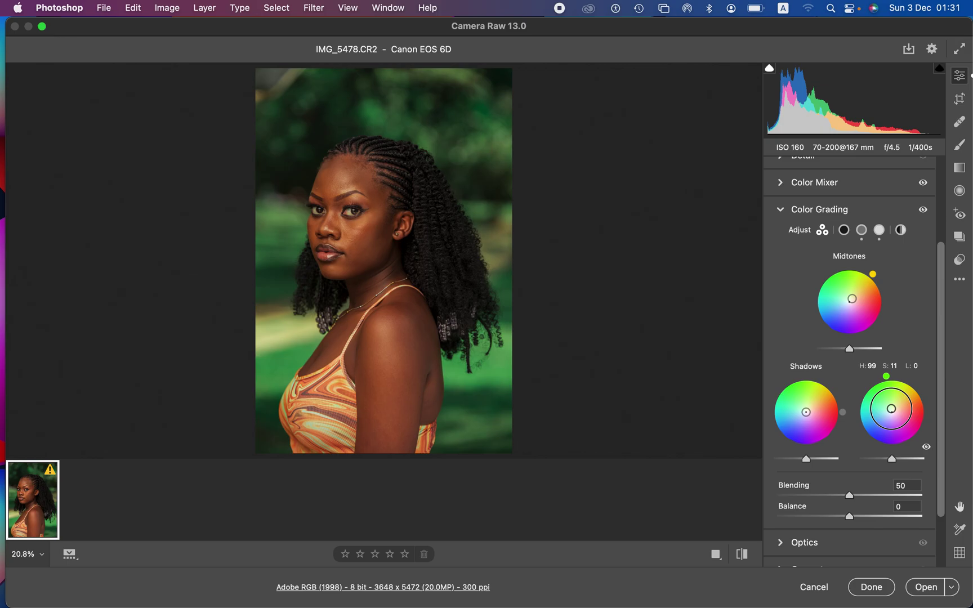
drag(892, 408, 891, 405)
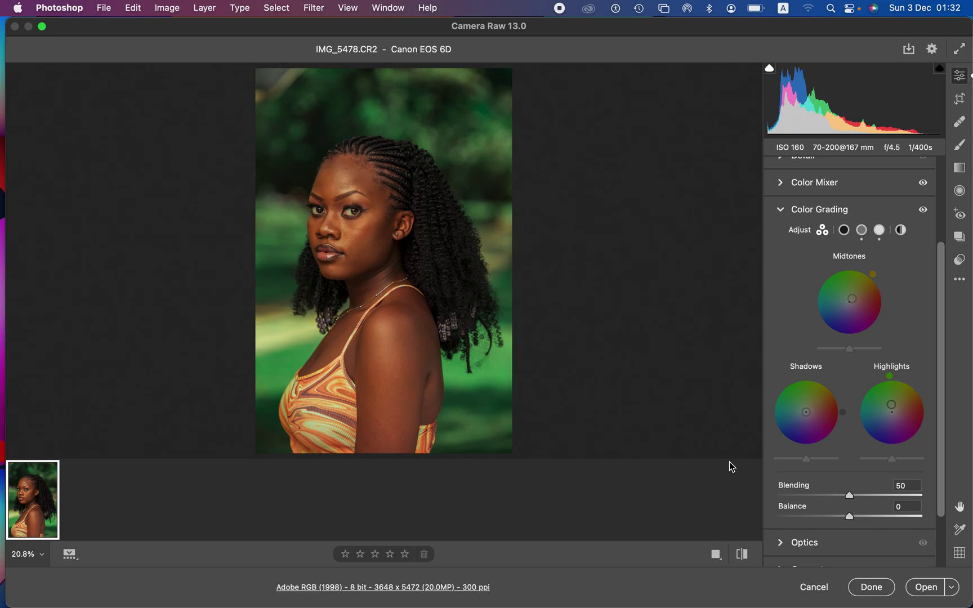
Flip between the original and edited versions to compare the colour grade.
click(743, 554)
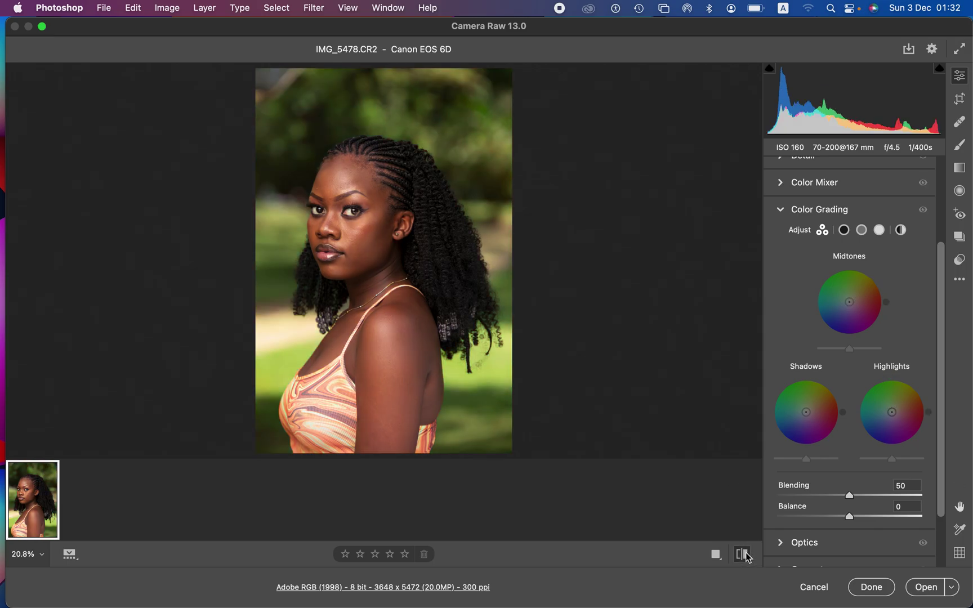
click(745, 555)
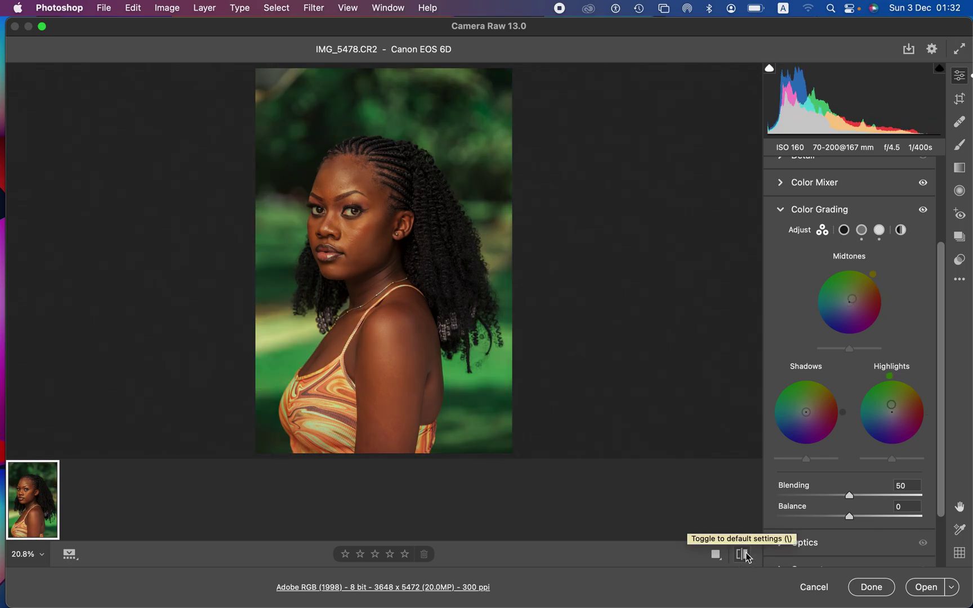
click(745, 555)
click(744, 555)
In Basic, cool Temperature from 5400 to 4950, then compare against the As Shot original.
drag(941, 319, 947, 110)
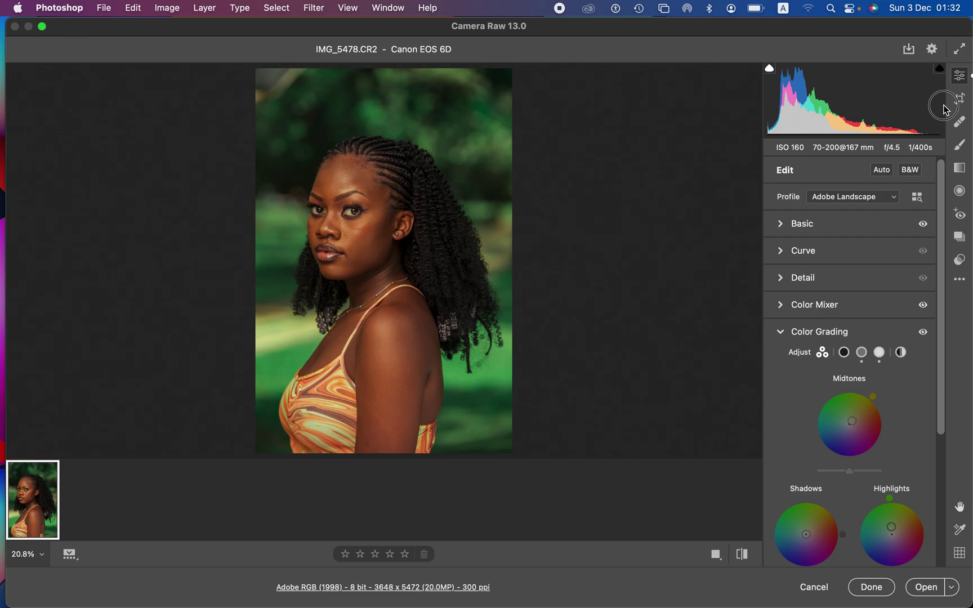
click(791, 226)
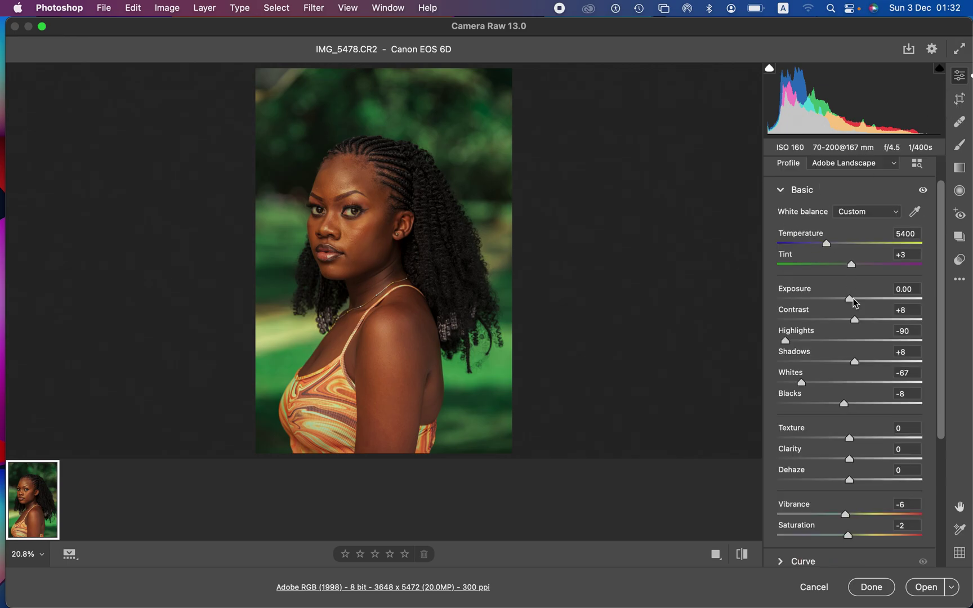
drag(826, 244, 823, 246)
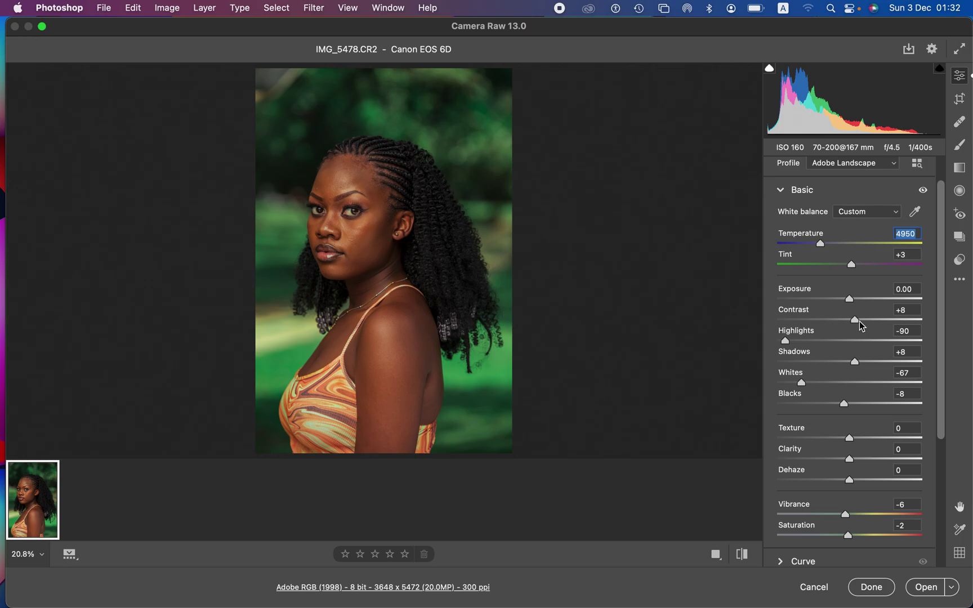
click(742, 555)
click(742, 556)
click(742, 555)
click(742, 555)
click(742, 554)
click(742, 554)
click(743, 554)
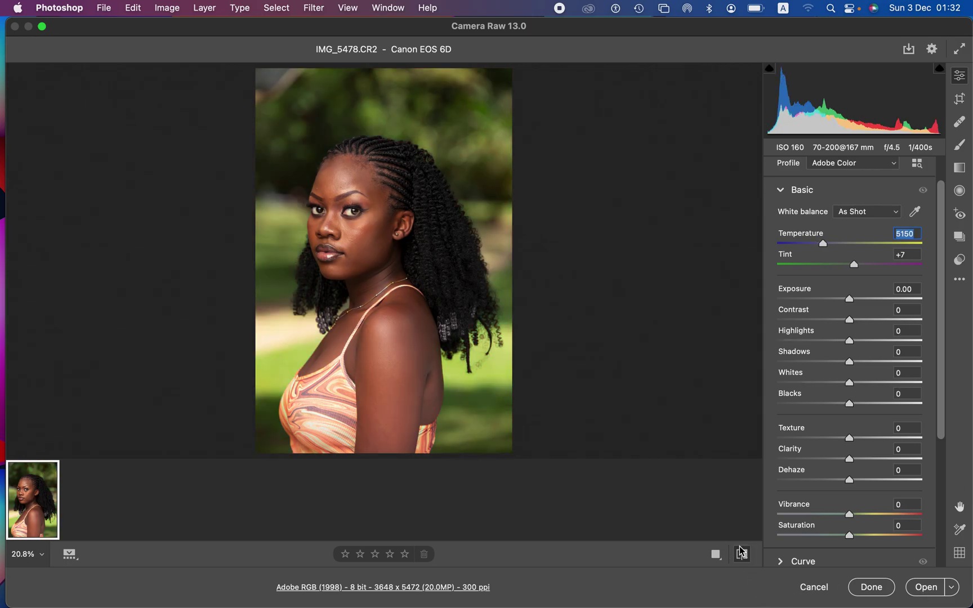
click(743, 554)
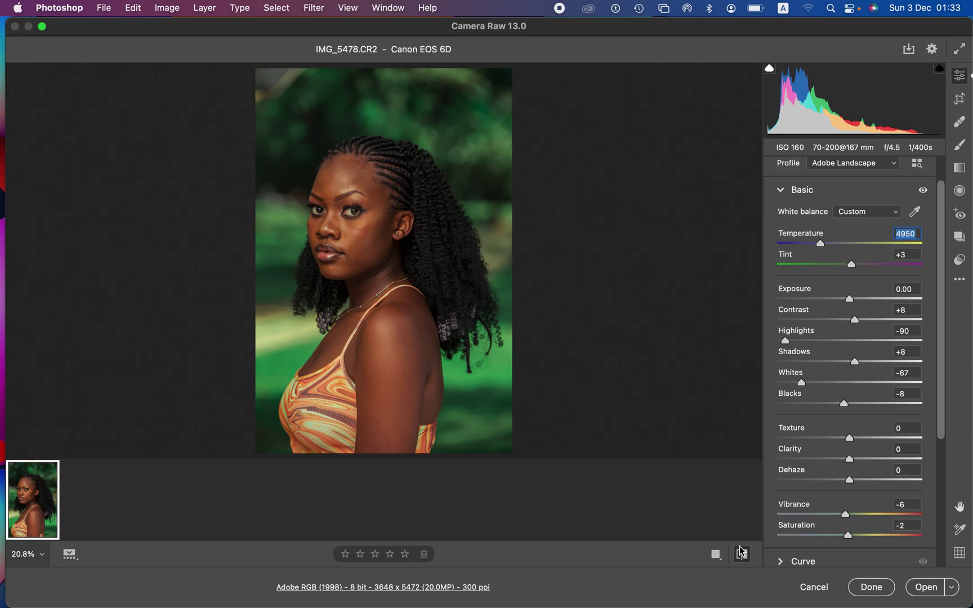
click(742, 554)
click(743, 554)
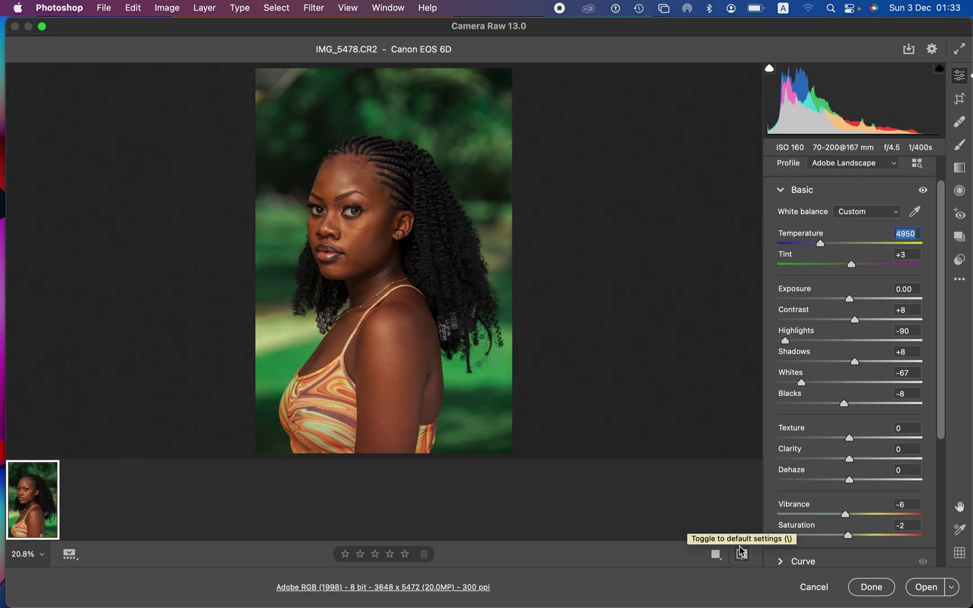